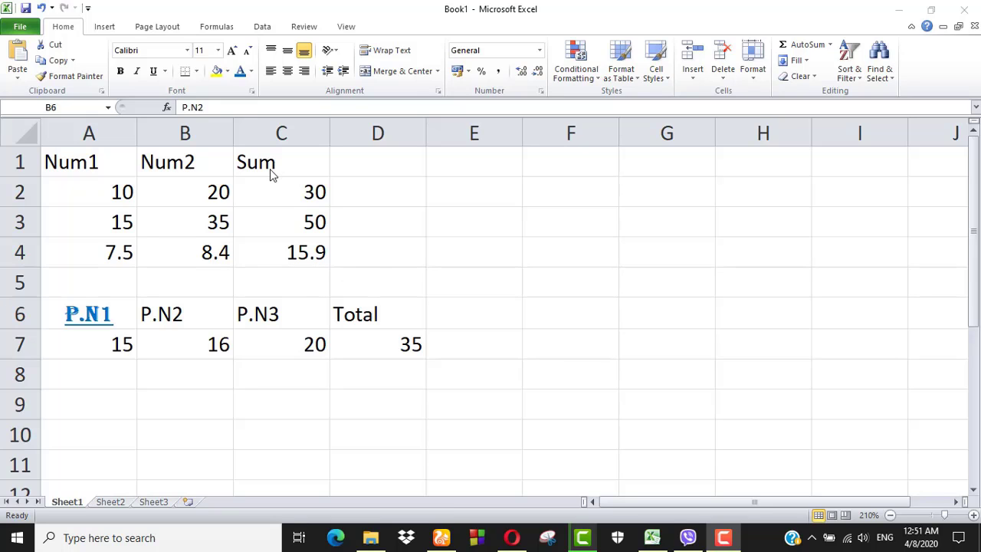
Change the column header in cell C1 to "Sub"
key("F2")
left_click(280, 163)
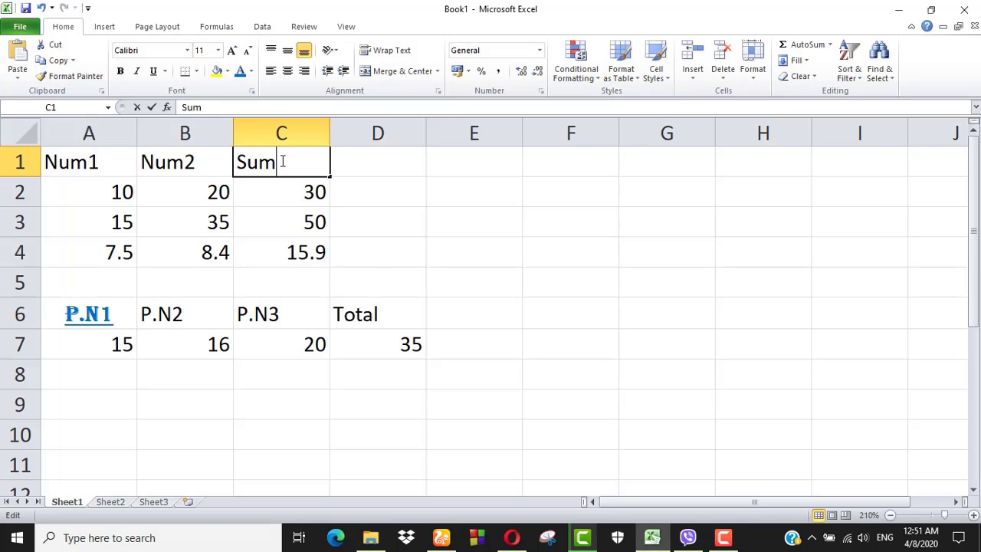
key("F2")
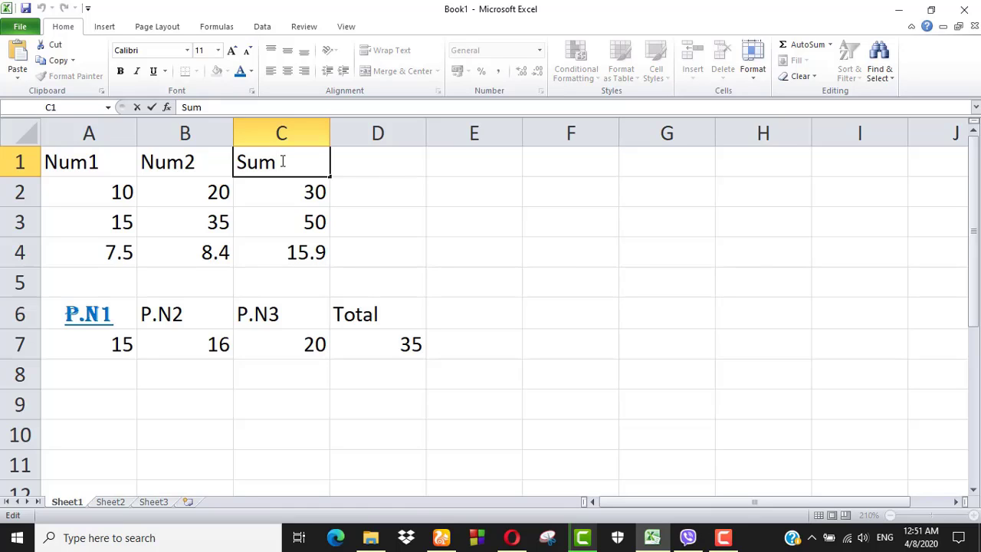
key("BackSpace")
key("BackSpace")
key("BackSpace")
type("Sub")
Change the formula in cell C2 to the subtraction =A2-B2
left_click(306, 191)
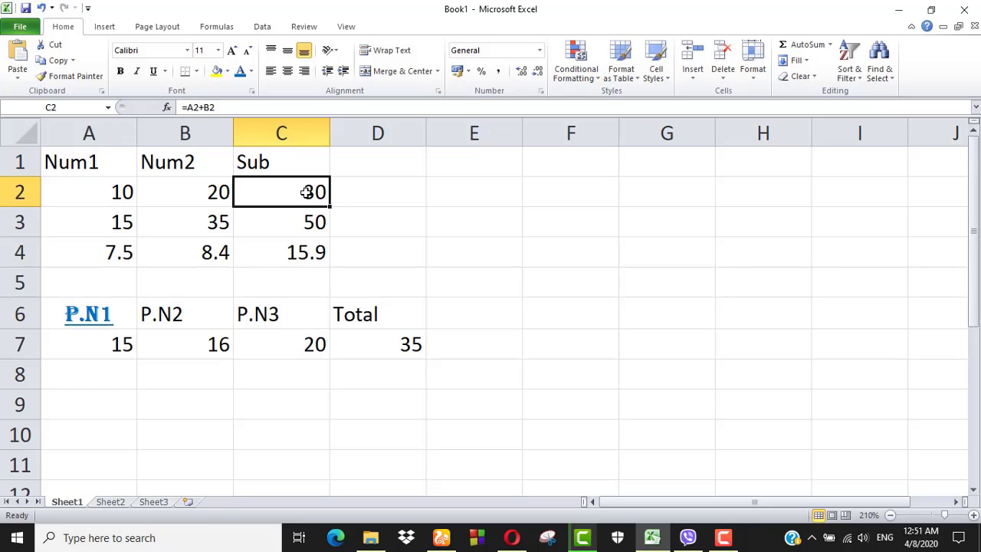
left_click(204, 109)
key("BackSpace")
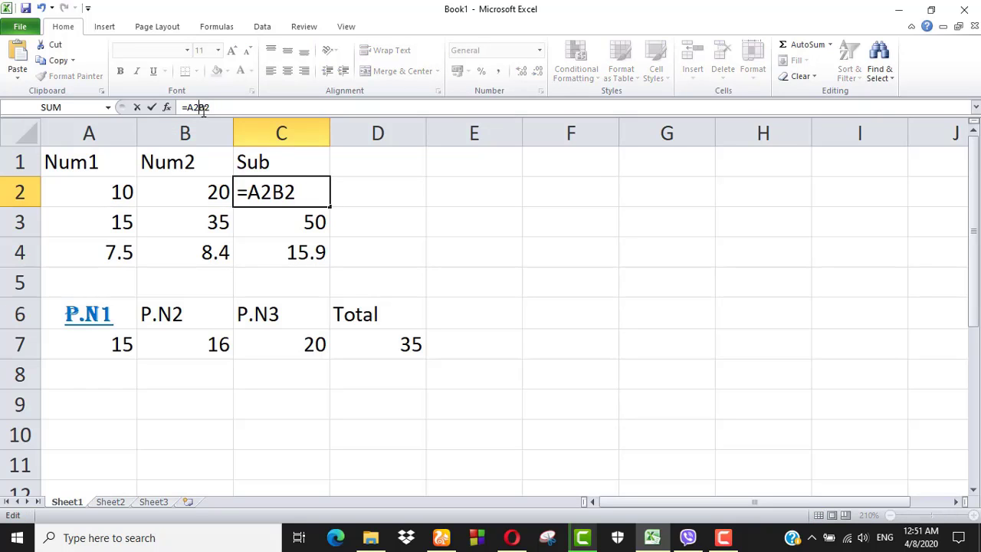
type("-")
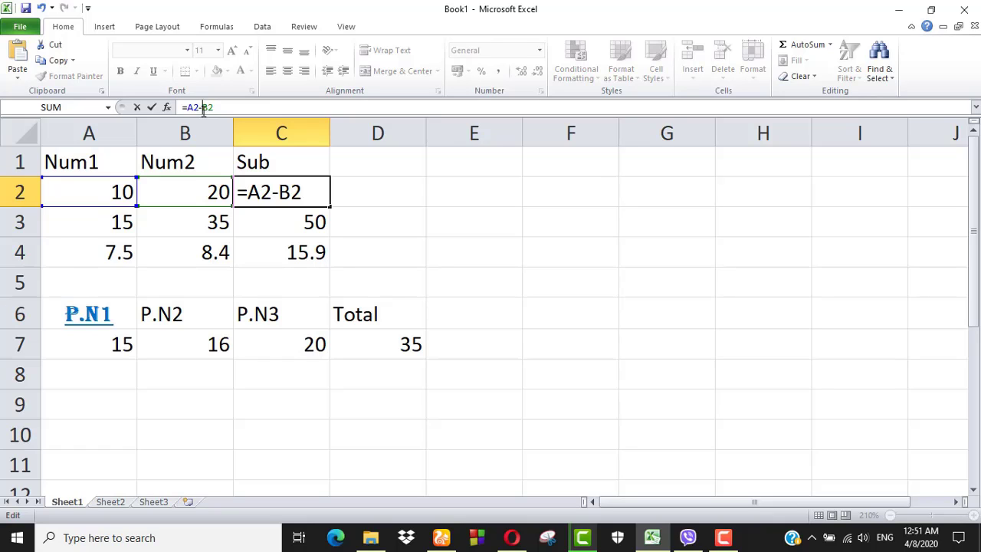
key("Return")
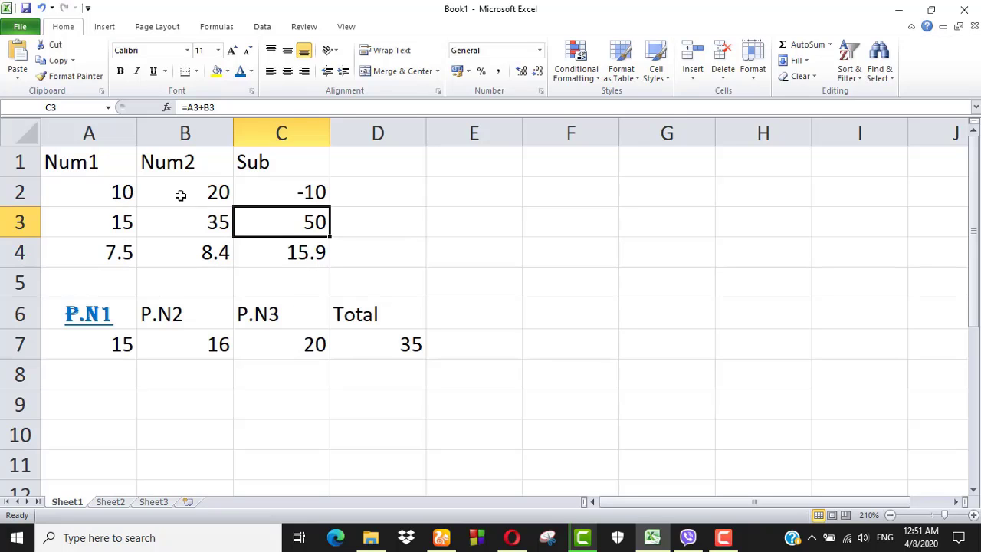
Change the Num1 value in cell A3 to 65
double_click(123, 222)
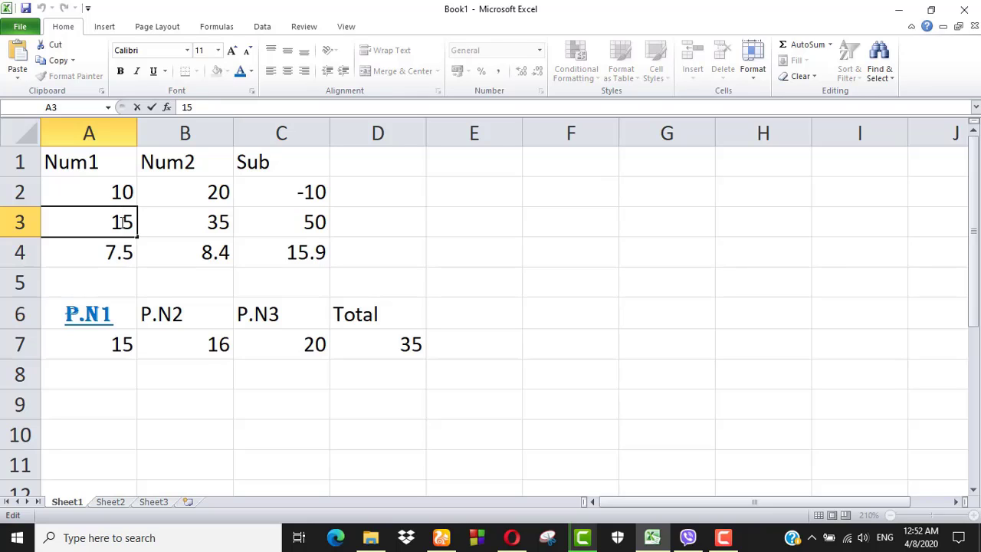
key("BackSpace")
type("6")
Change the formula in cell C3 to the subtraction =A3-B3
left_click(304, 220)
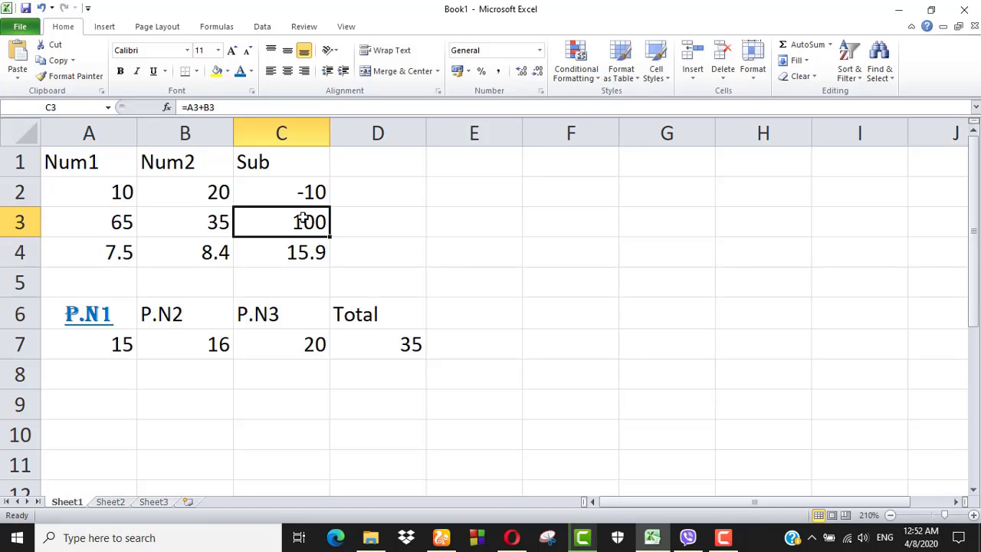
left_click(202, 109)
key("BackSpace")
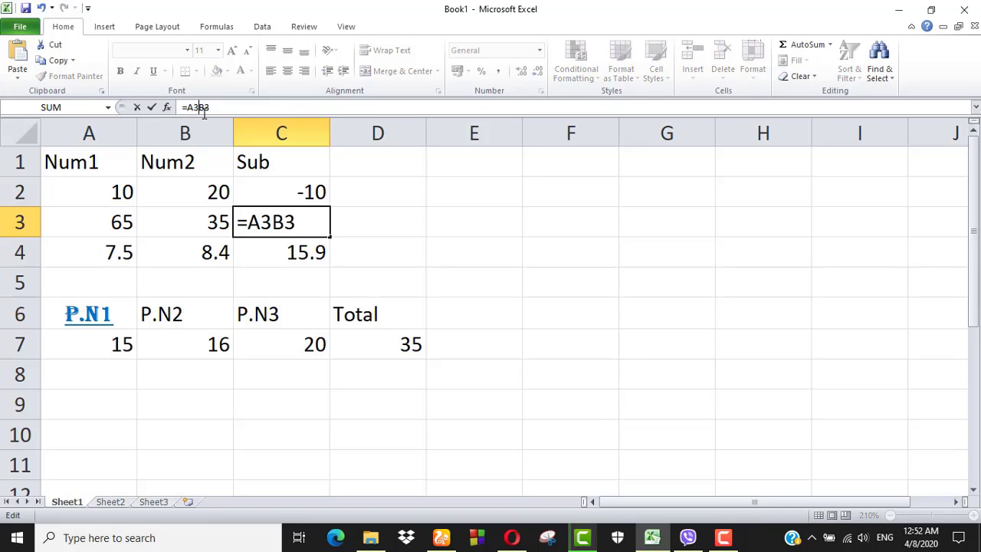
type("-")
key("Return")
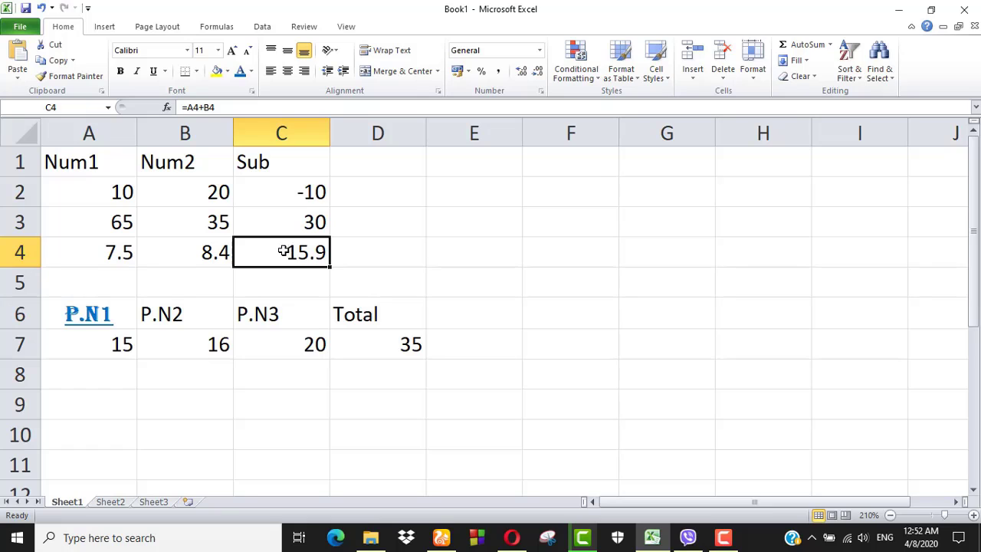
Change the formula in cell C4 to the subtraction =A4-B4
left_click(203, 108)
key("BackSpace")
type("-")
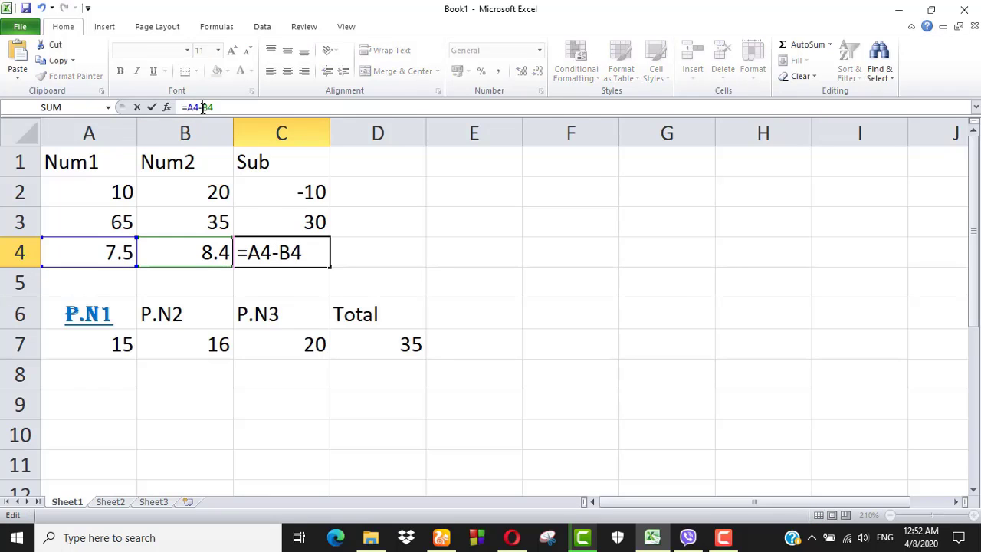
key("Return")
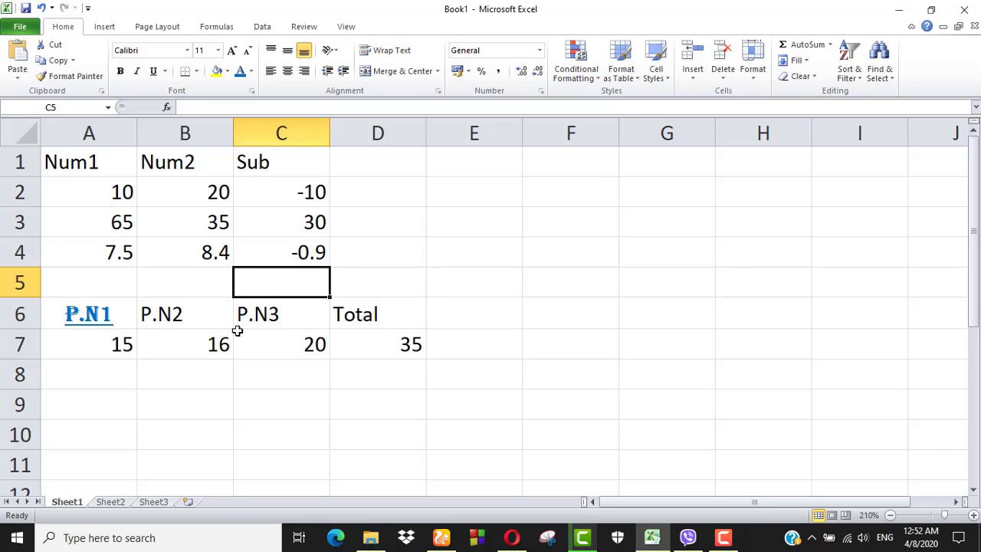
Replace the SUM formula under Total in cell D7 with =A7+B7-C7
left_click(261, 322)
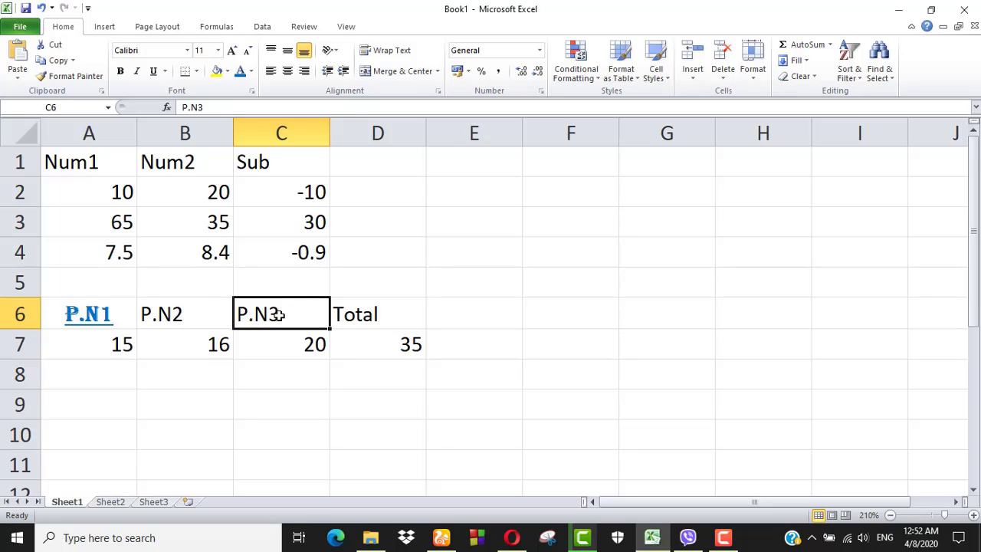
left_click(393, 348)
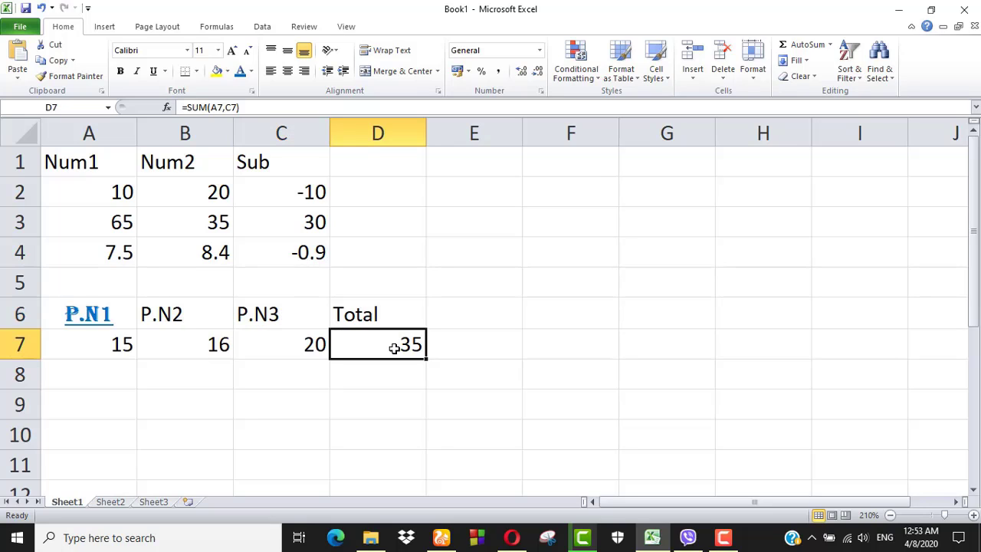
left_click(254, 107)
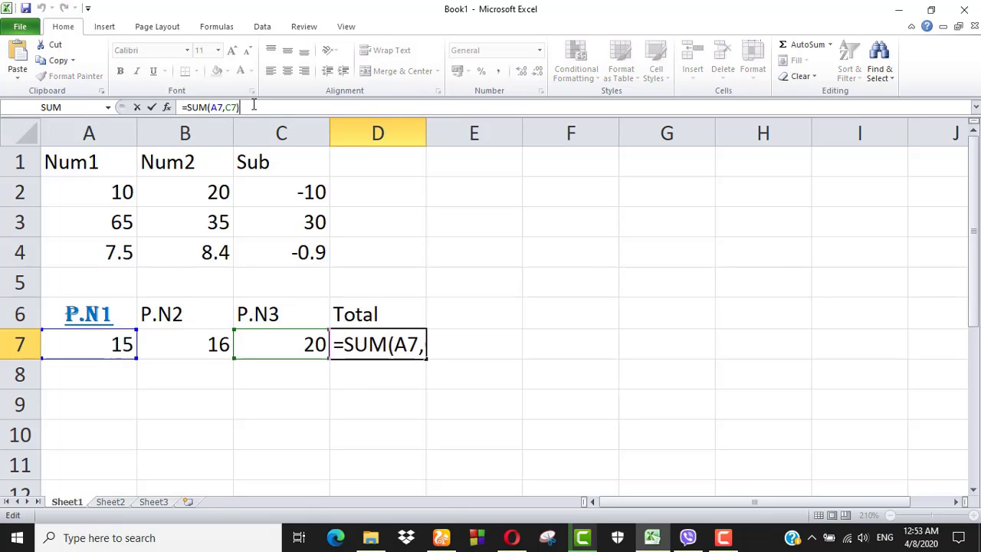
key("BackSpace")
key("BackSpace")
key("BackSpace")
key("BackSpace")
key("BackSpace")
key("BackSpace")
key("BackSpace")
key("BackSpace")
key("BackSpace")
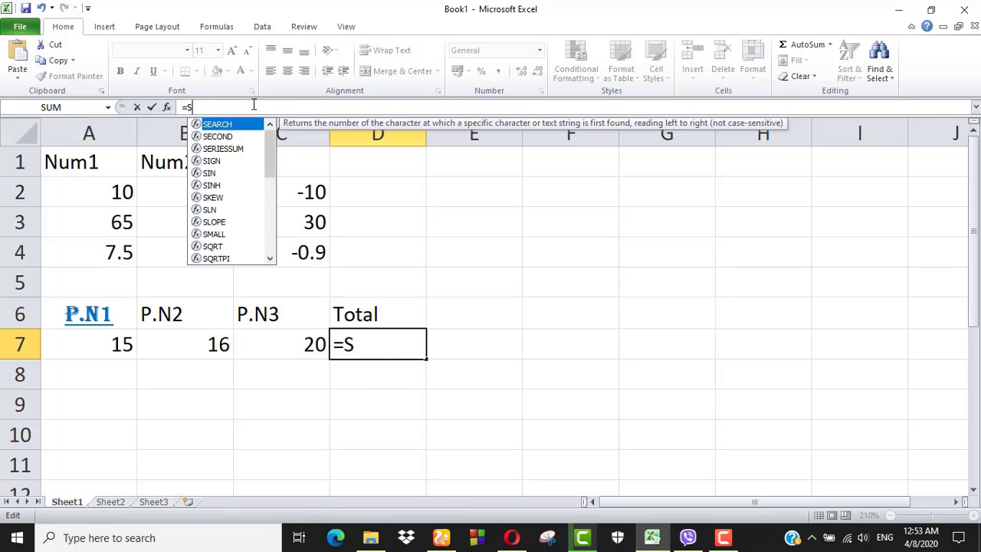
key("BackSpace")
type("A")
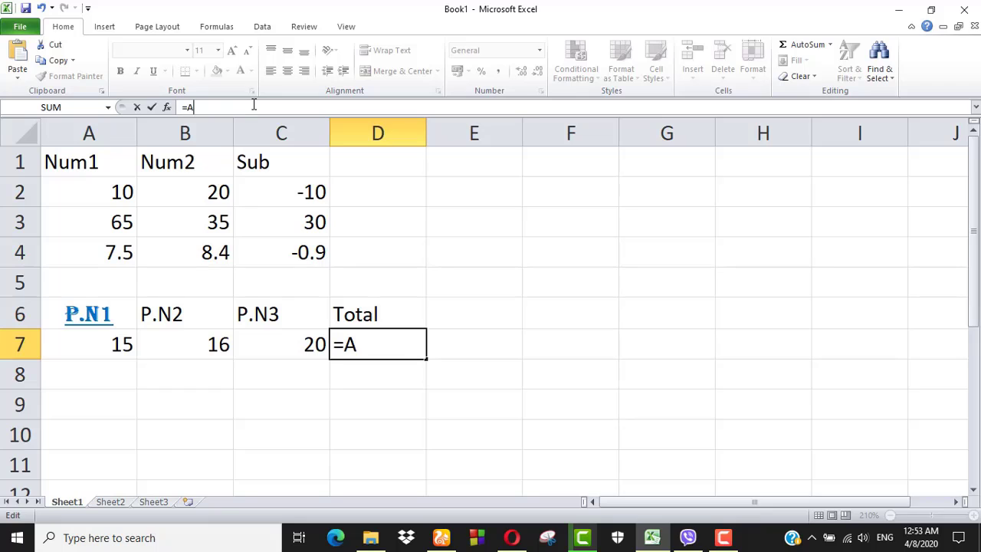
type("7")
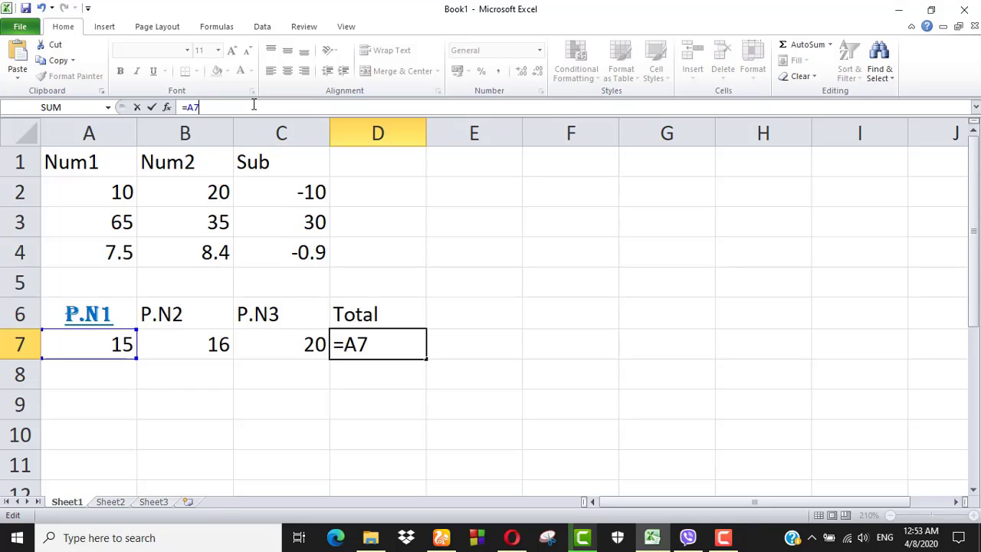
type("+B")
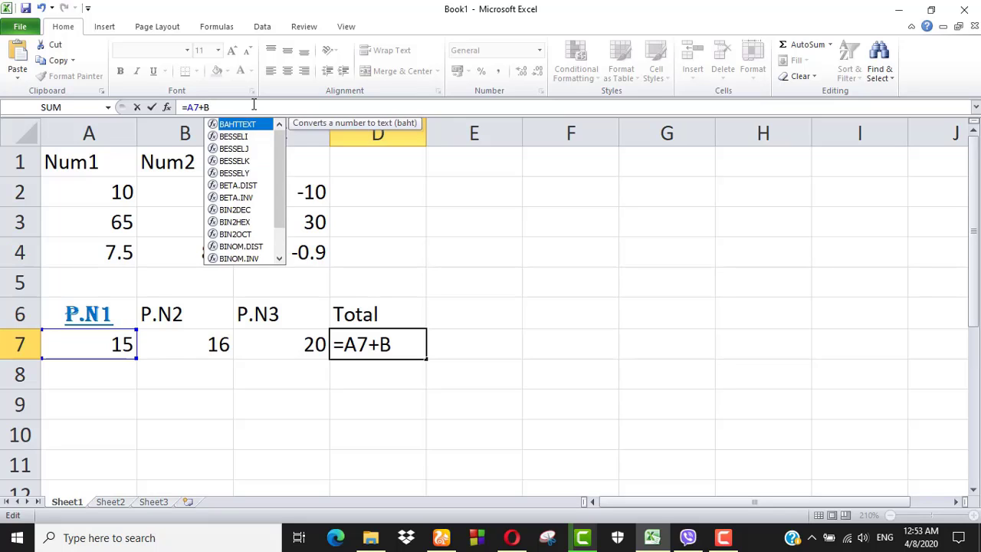
type("7")
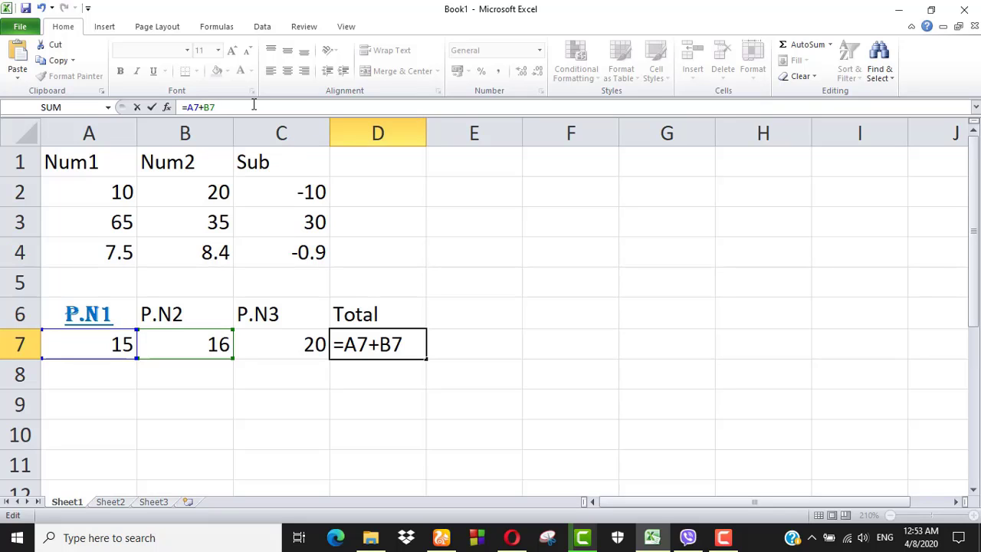
type("-C")
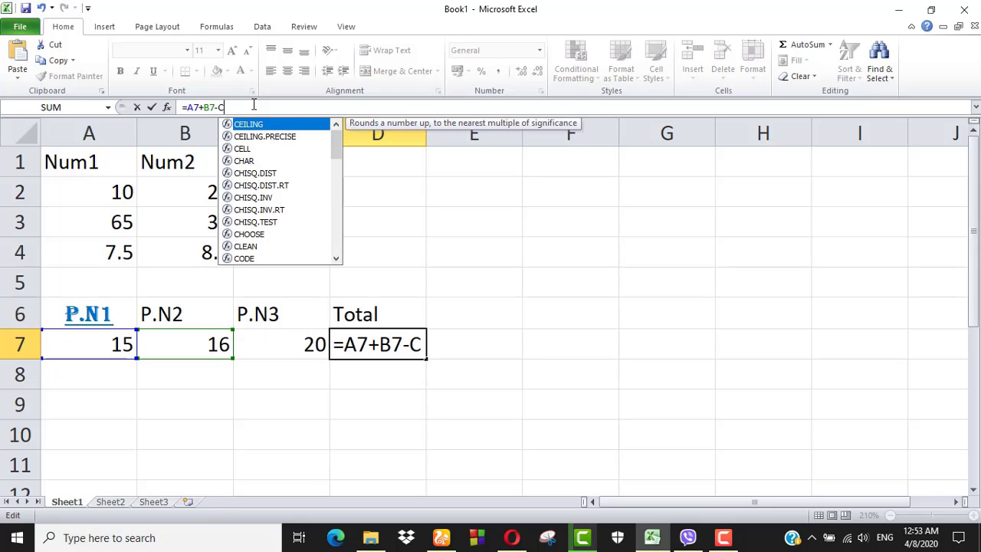
type("7")
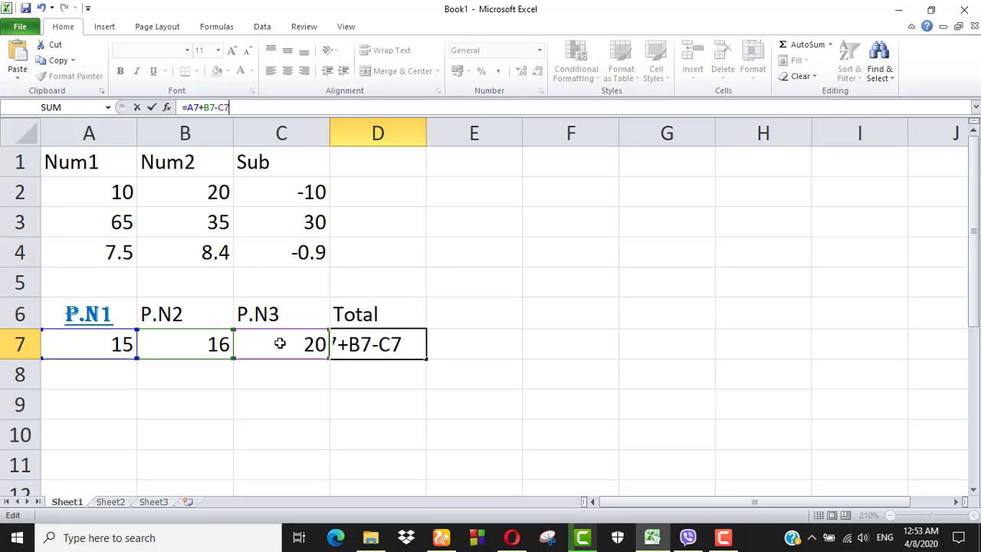
key("Return")
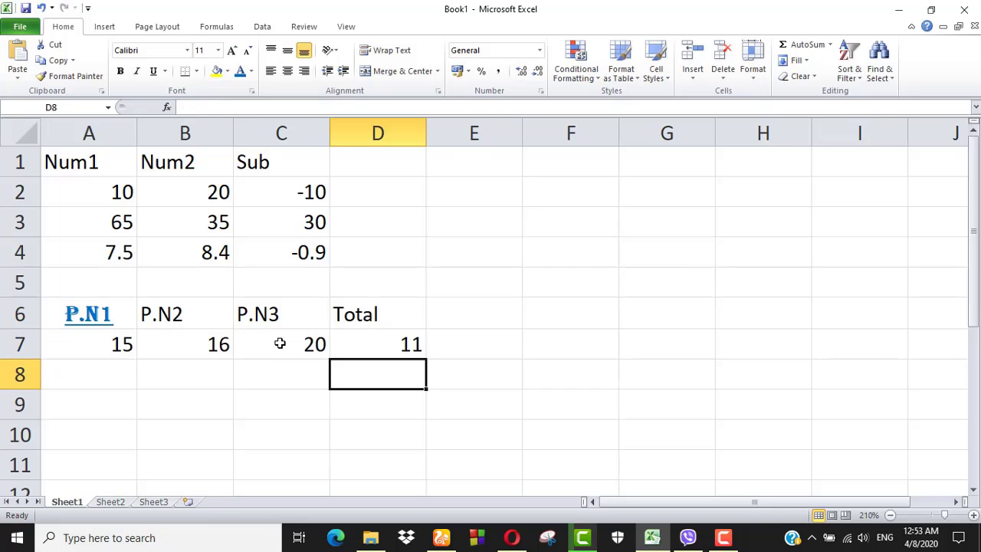
Change the column header in cell C1 to "Mul"
left_click(402, 345)
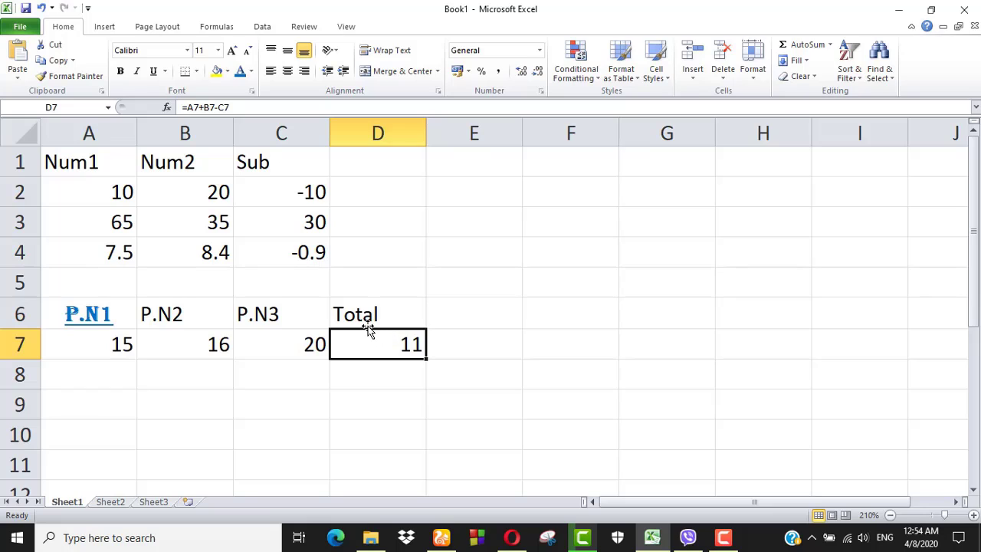
double_click(274, 162)
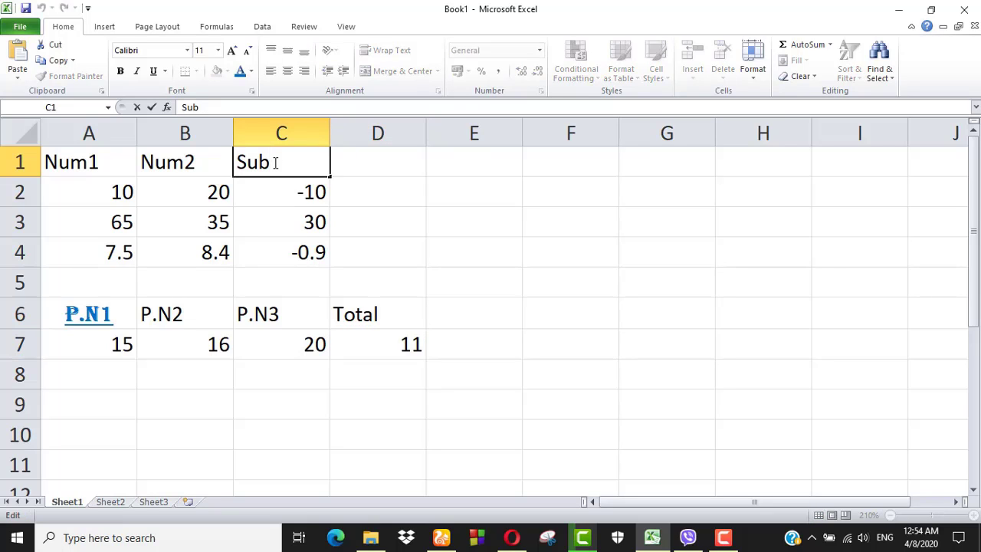
key("BackSpace")
key("BackSpace")
key("BackSpace")
type("Mul")
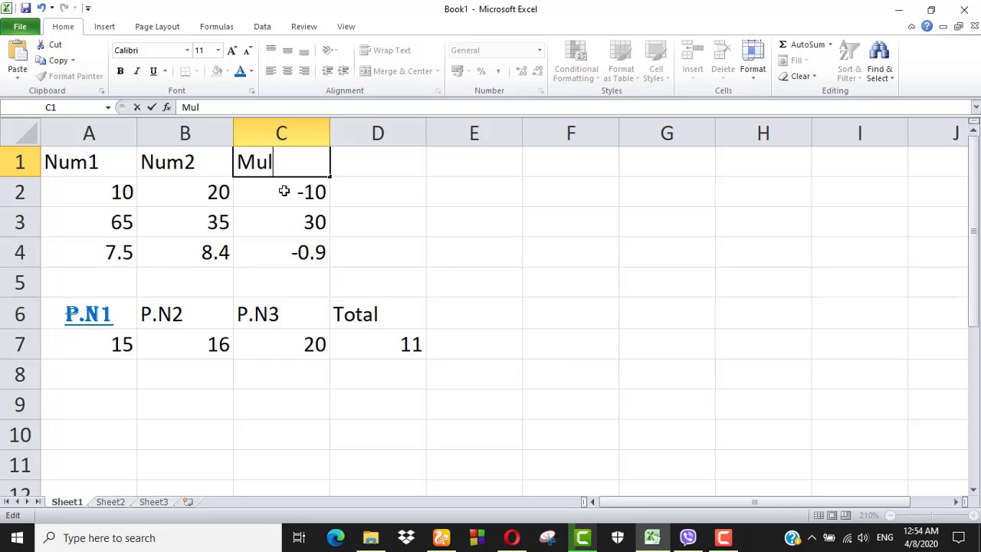
Change the formula in cell C2 to the multiplication =A2*B2
left_click(283, 191)
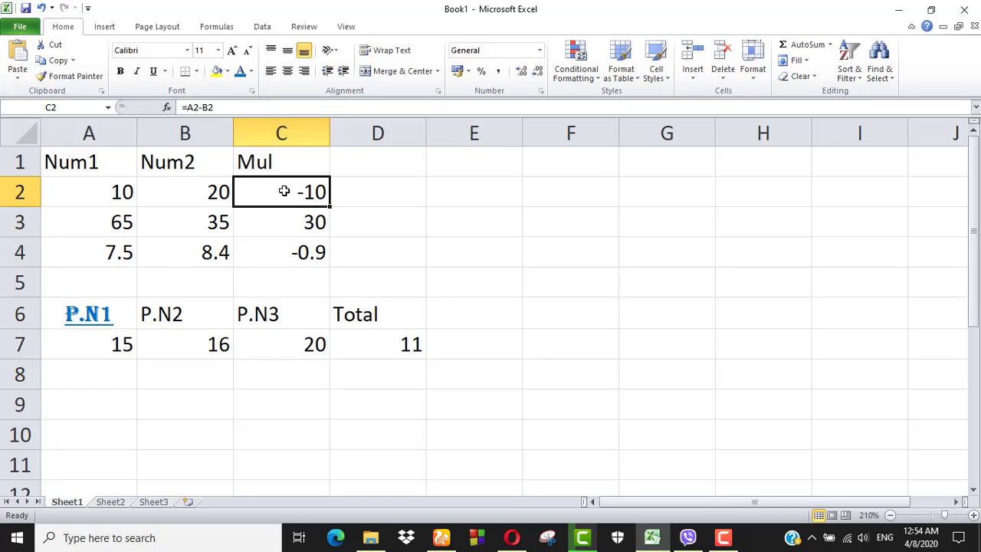
left_click(204, 108)
key("BackSpace")
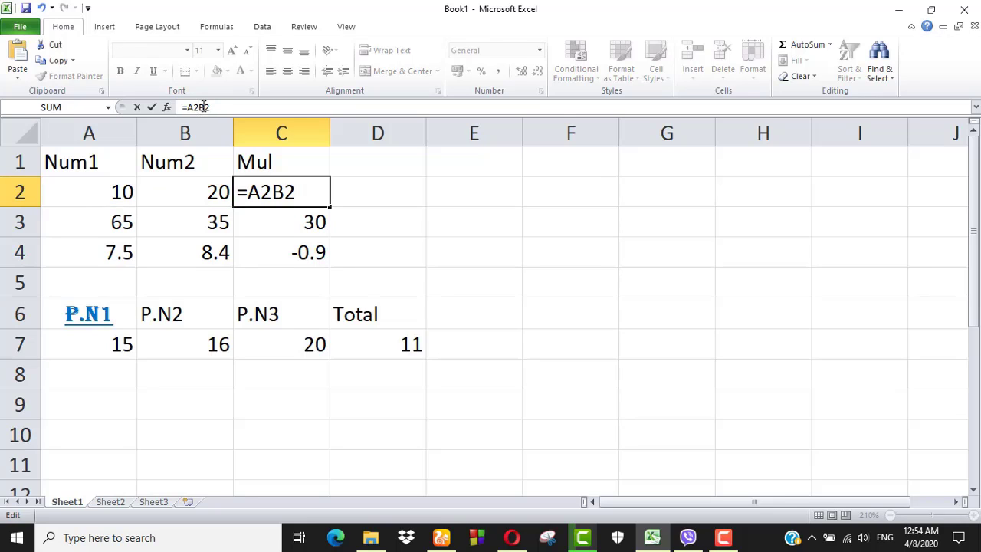
type("*")
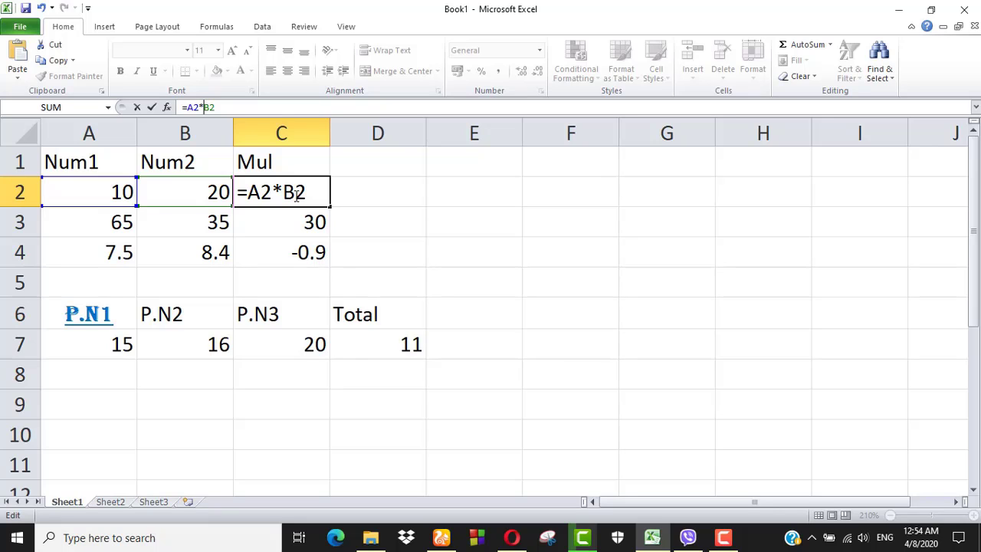
key("Return")
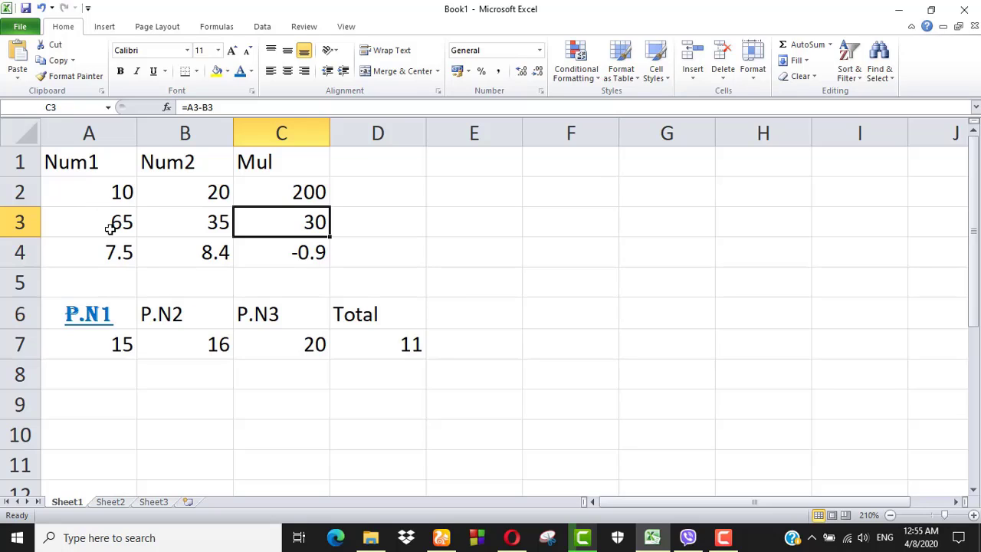
Replace the formula in cell C2 with the three-cell multiplication =A7*B7*C7
double_click(280, 186)
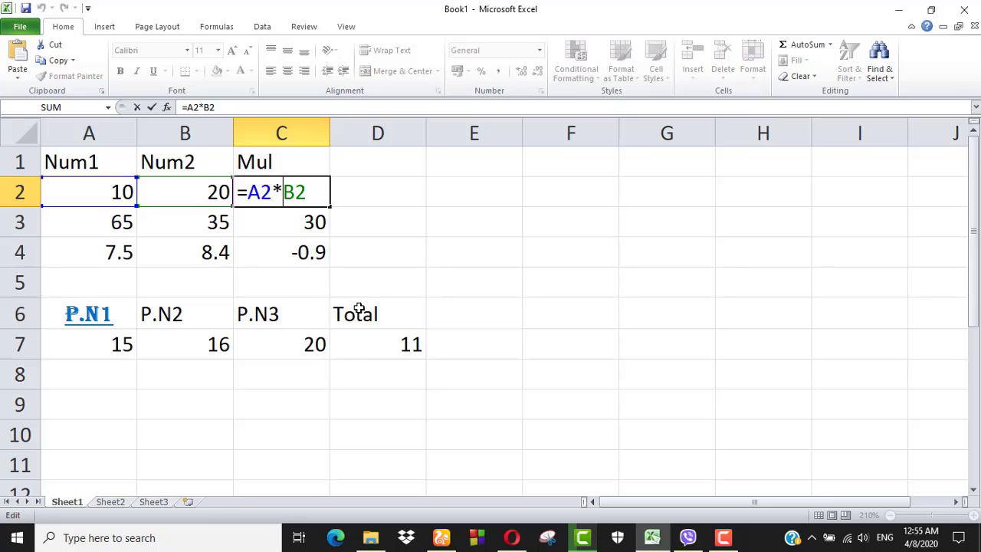
left_click(376, 341)
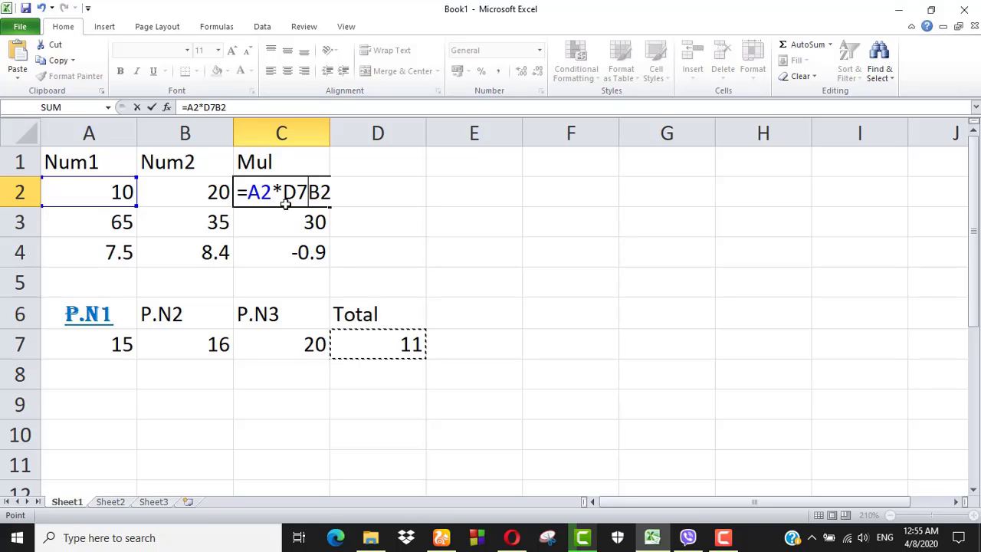
left_click(243, 105)
key("BackSpace")
key("BackSpace")
key("BackSpace")
key("BackSpace")
key("BackSpace")
key("BackSpace")
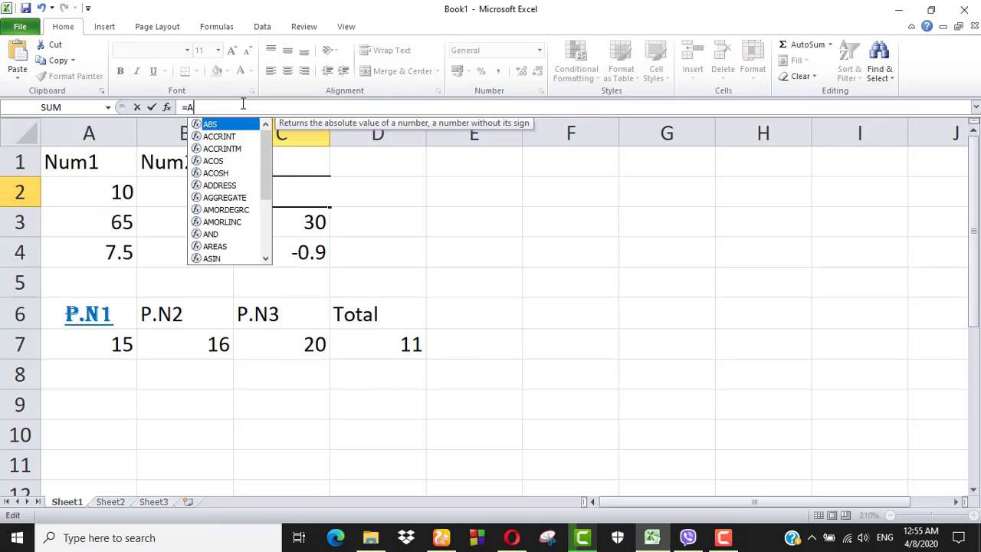
type("7")
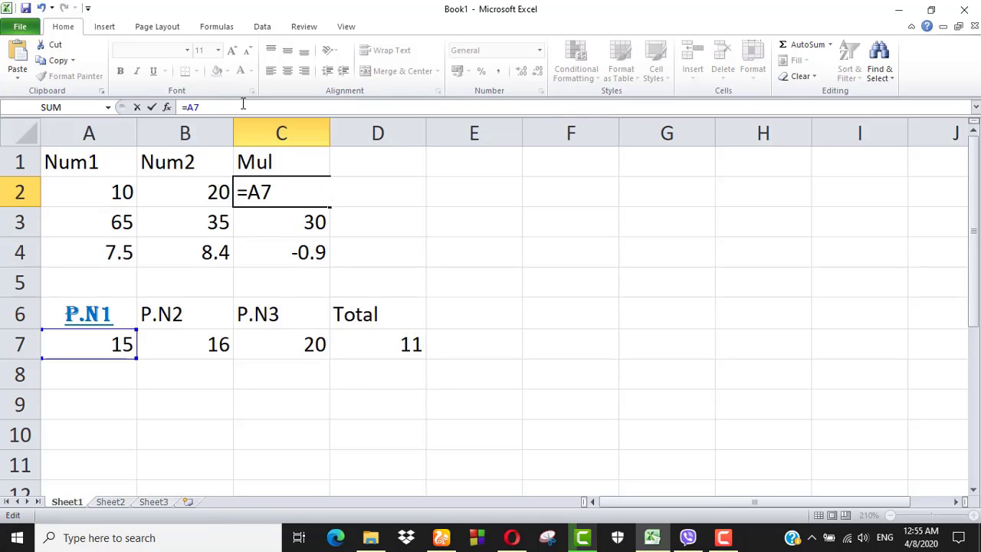
type("*B7")
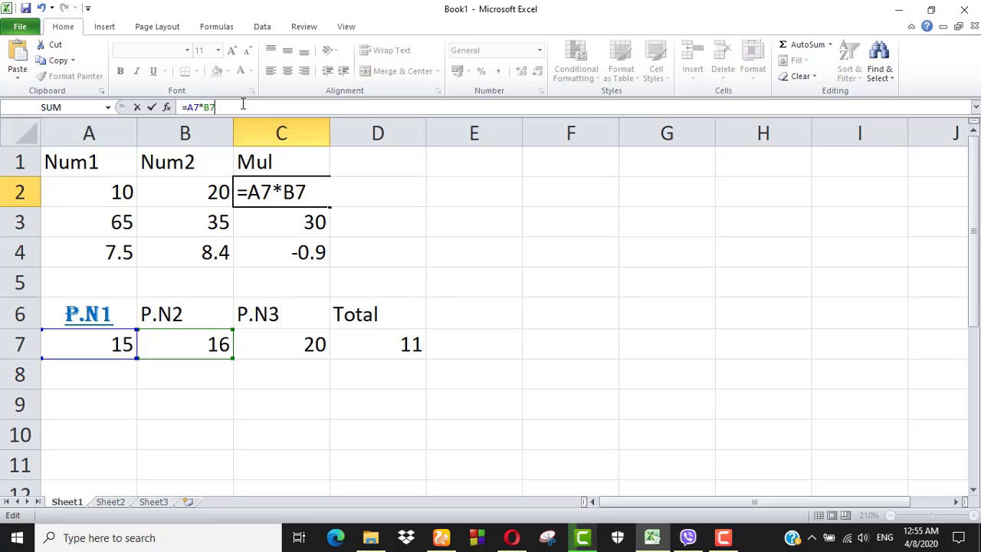
type("*C7")
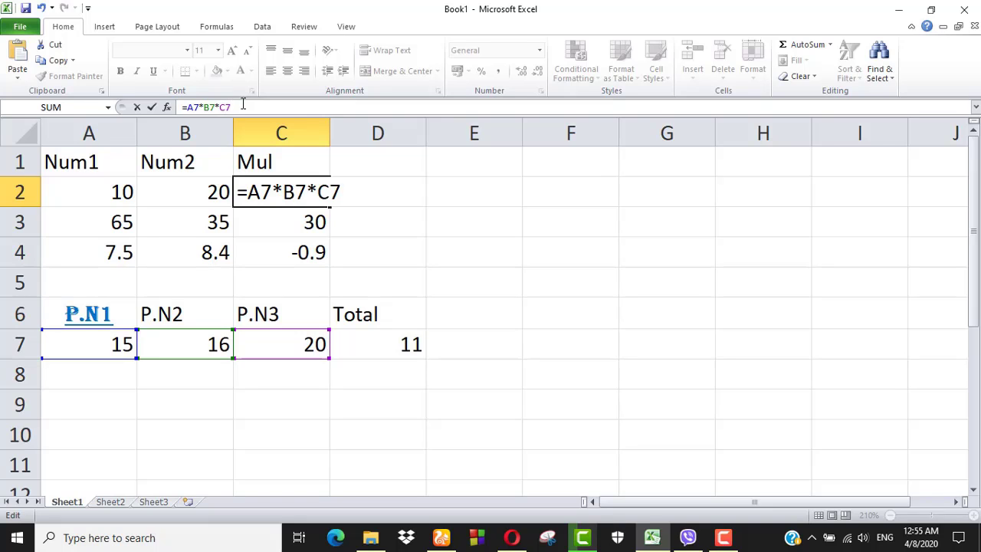
left_click(394, 353)
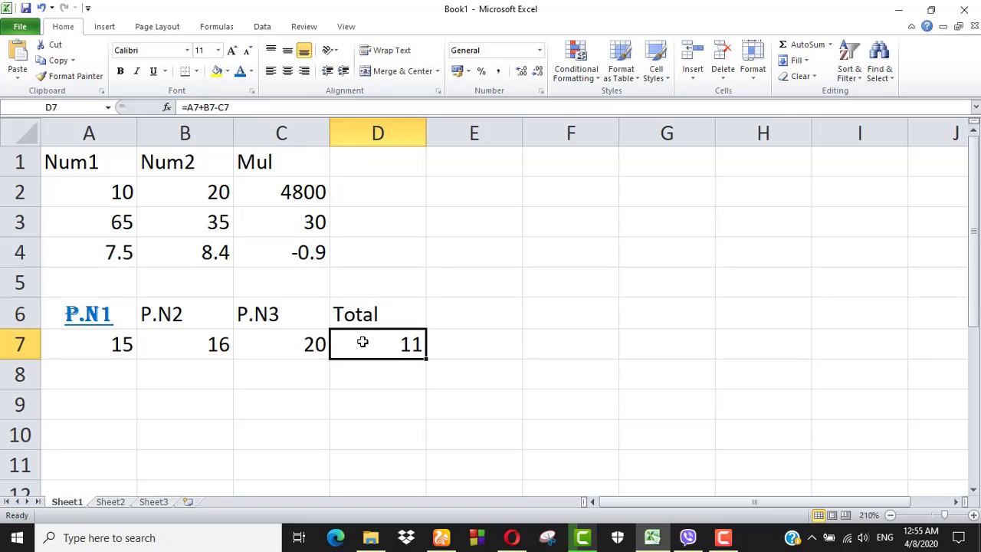
Change the formula under Total in cell D7 to =A7*B7*C7
left_click(294, 338)
left_click(362, 343)
key("Return")
left_click(378, 343)
double_click(378, 344)
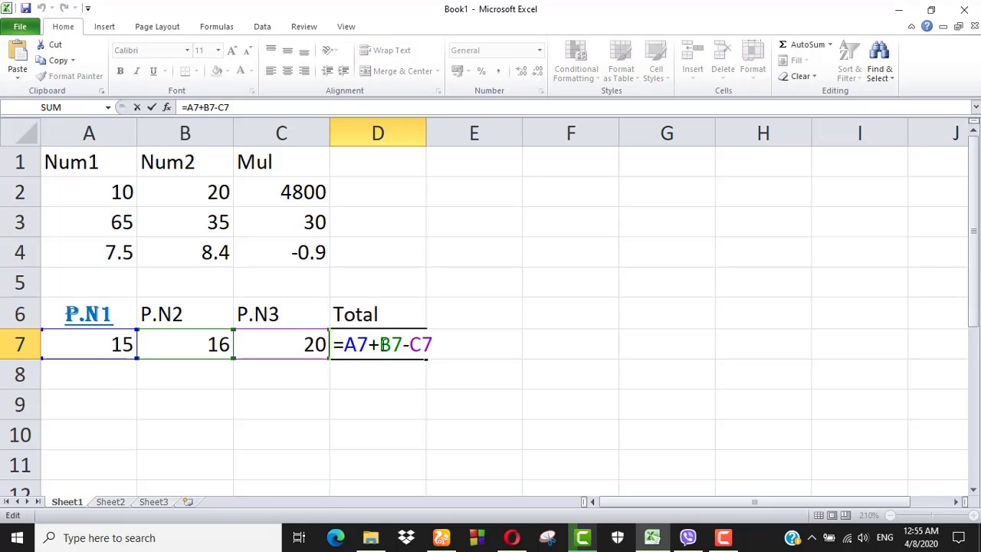
left_click(203, 108)
key("BackSpace")
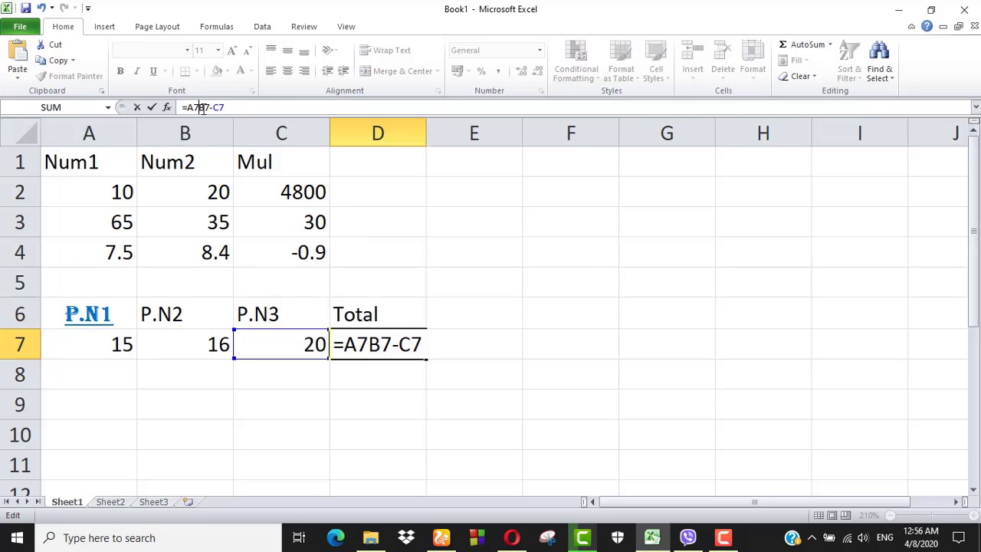
type("*")
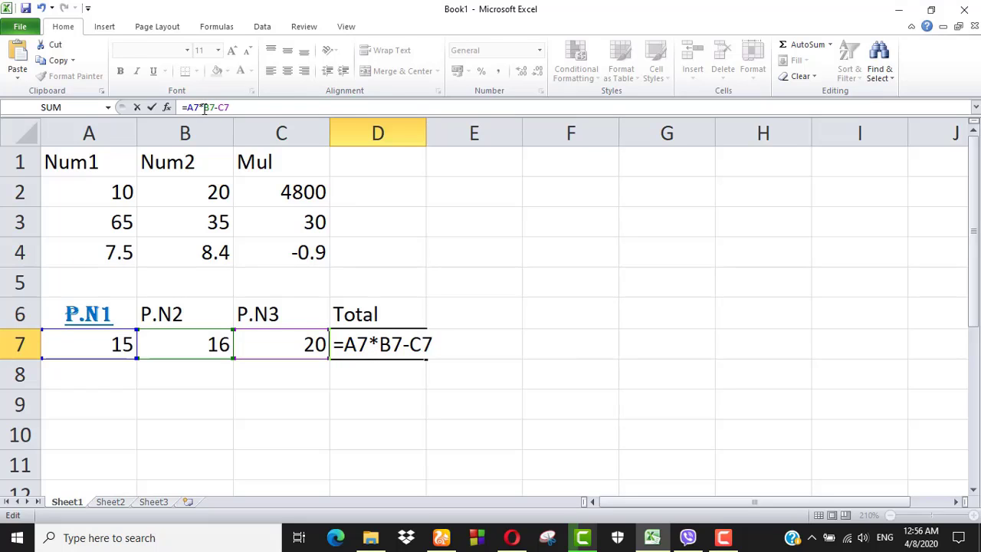
left_click(221, 108)
key("BackSpace")
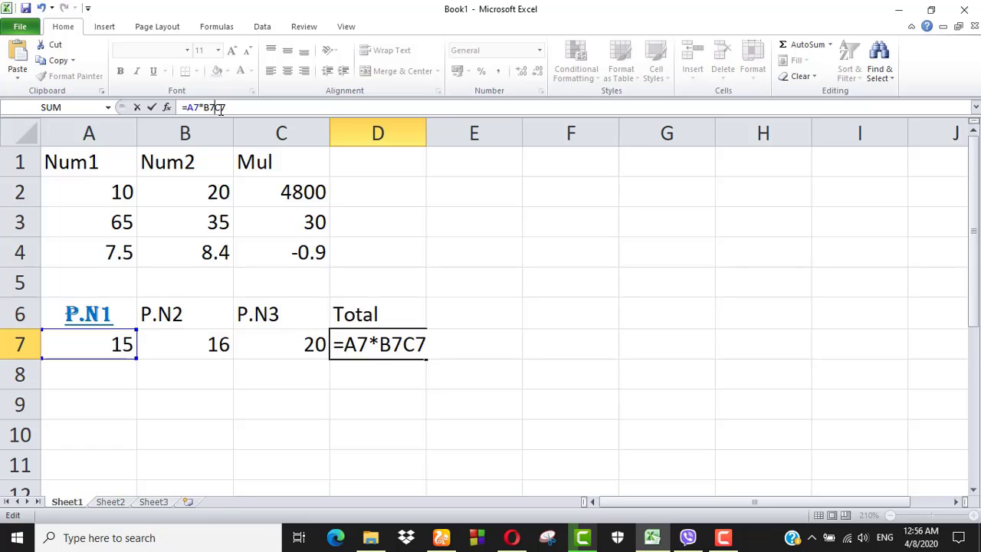
type("*")
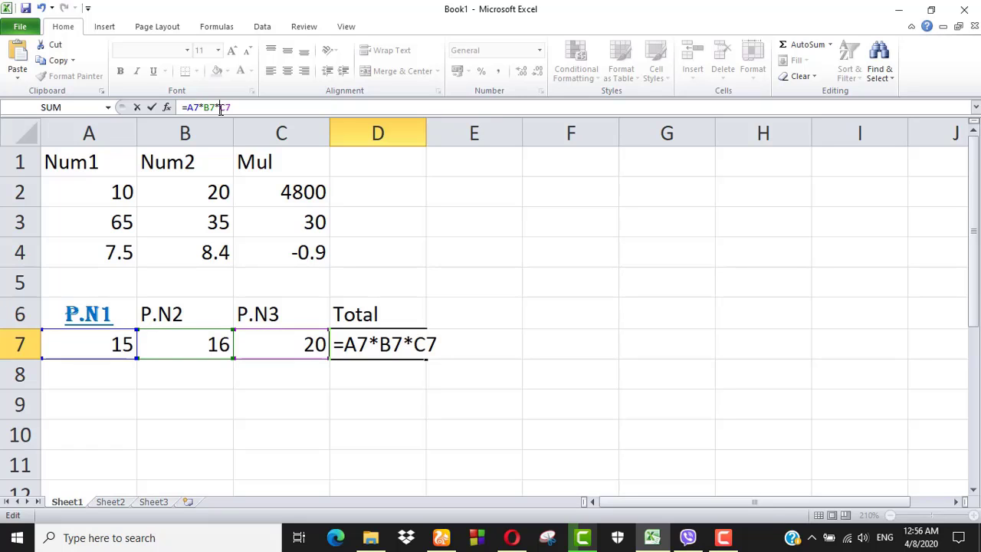
key("Return")
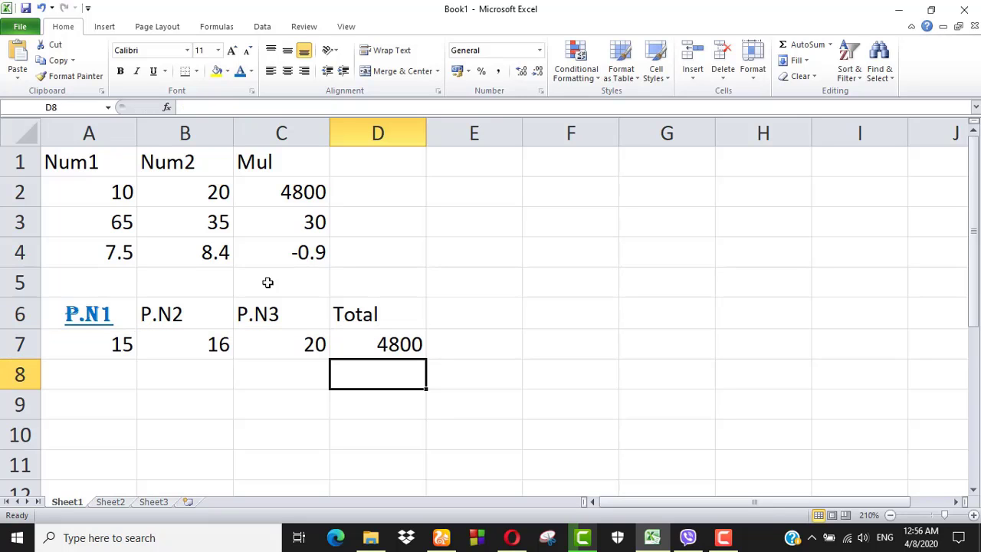
Replace the formula under Total in cell D7 with the PRODUCT function =PRODUCT(A7,B7,C7)
left_click(398, 345)
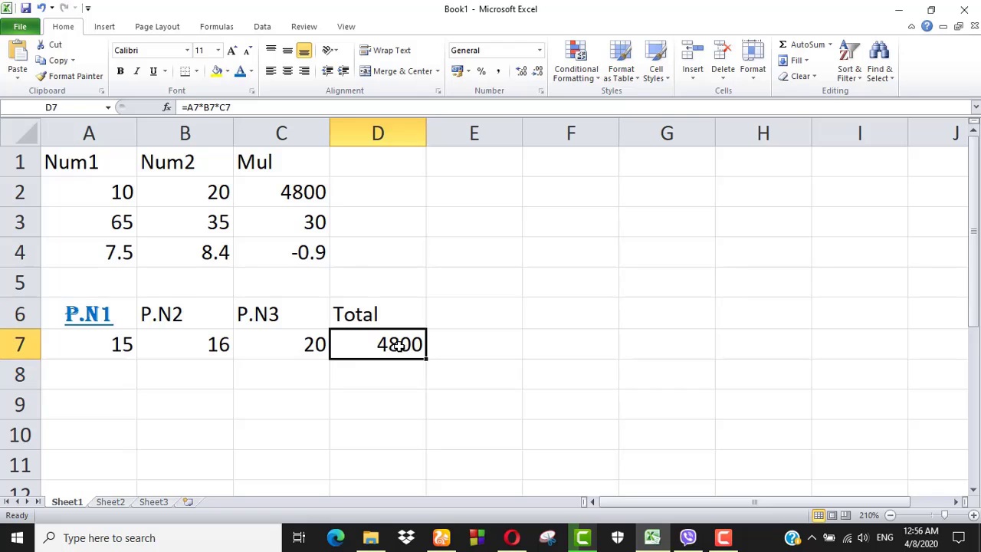
left_click(228, 107)
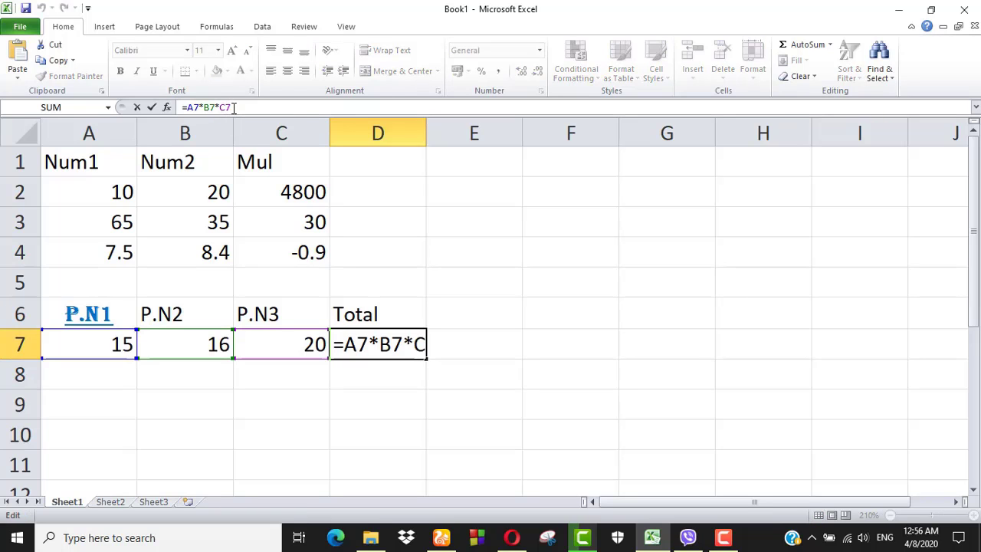
key("BackSpace")
key("BackSpace")
key("BackSpace")
key("BackSpace")
key("BackSpace")
key("BackSpace")
key("BackSpace")
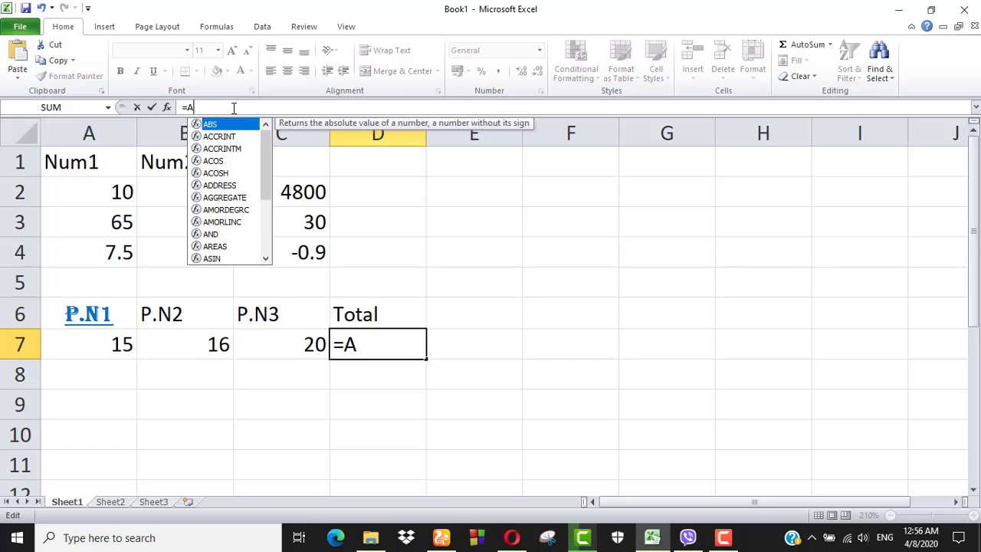
key("BackSpace")
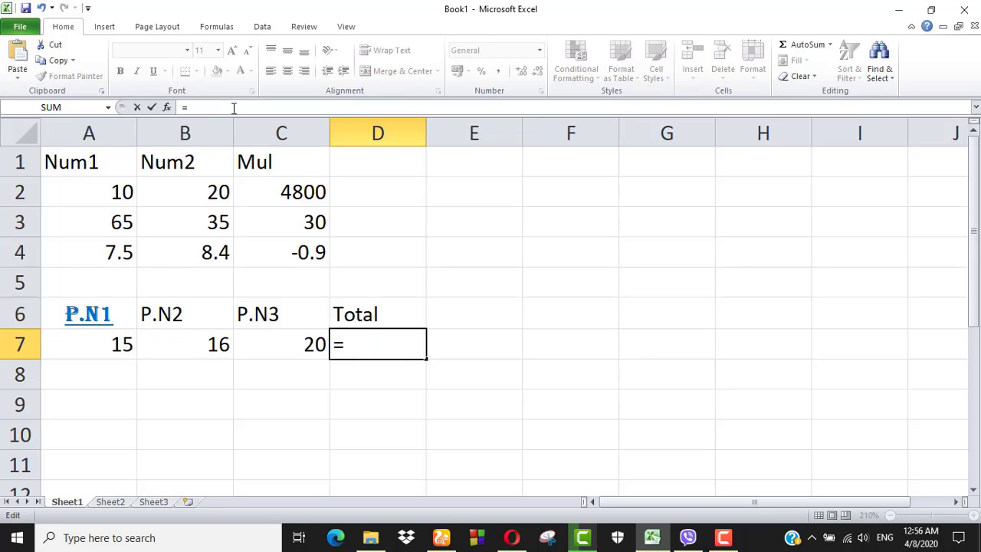
type("P")
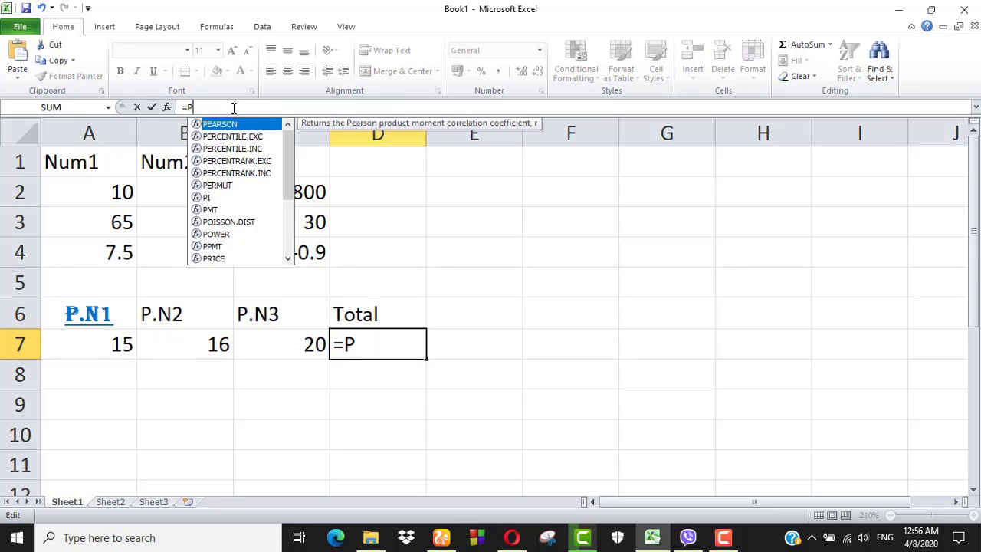
type("R")
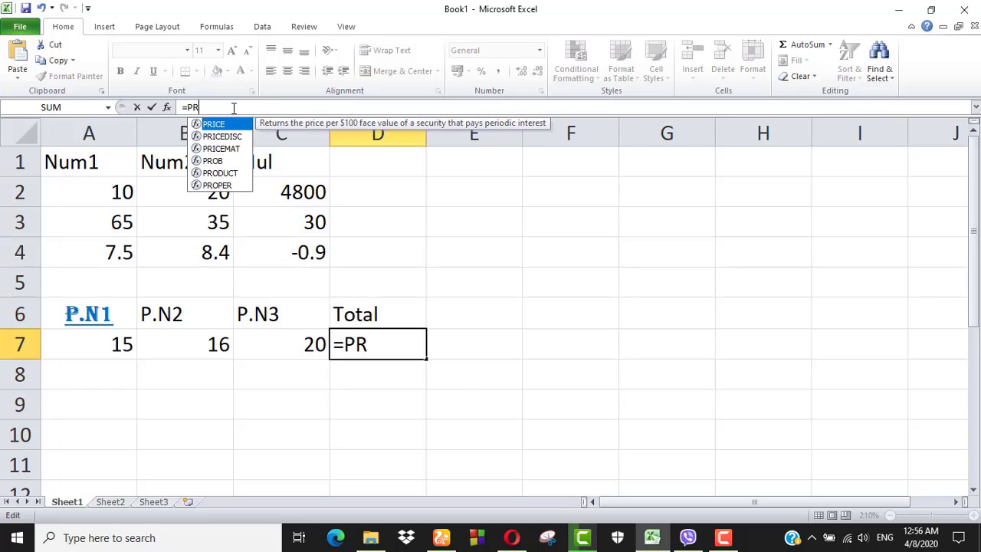
type("O")
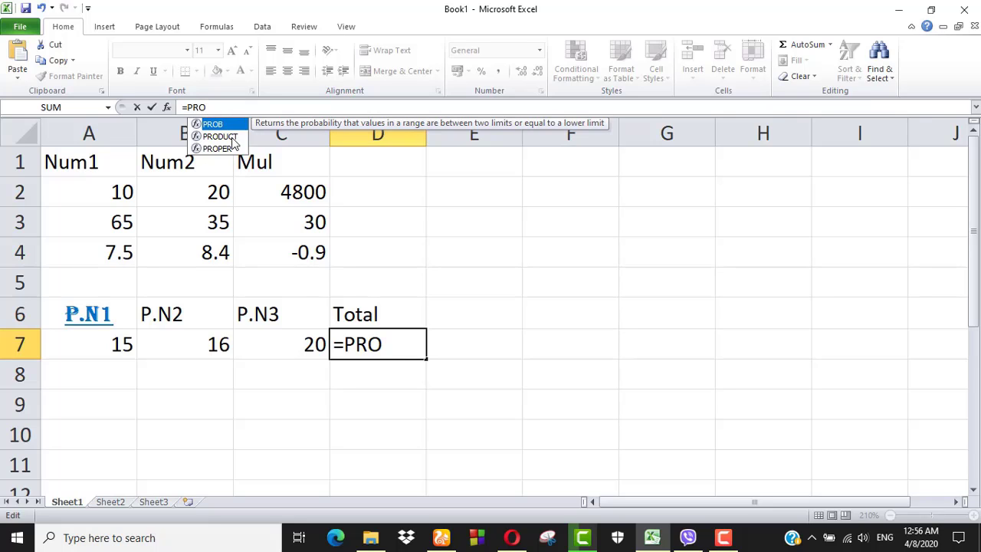
left_click(233, 143)
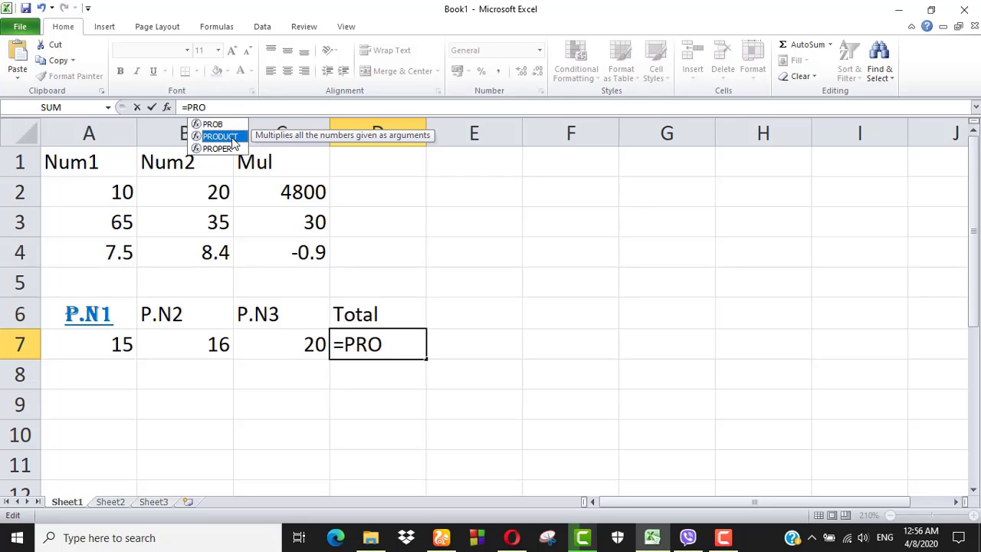
type("DU")
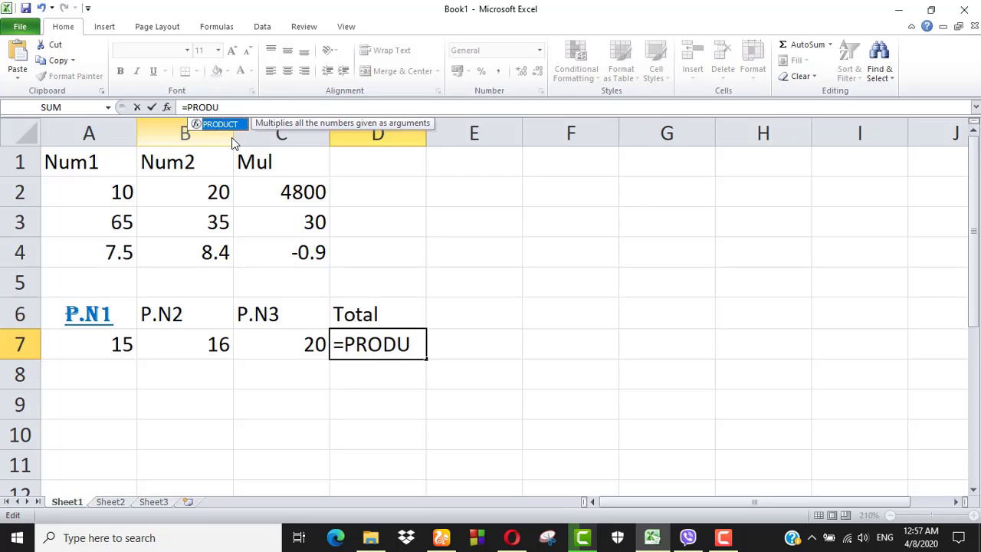
type("CT")
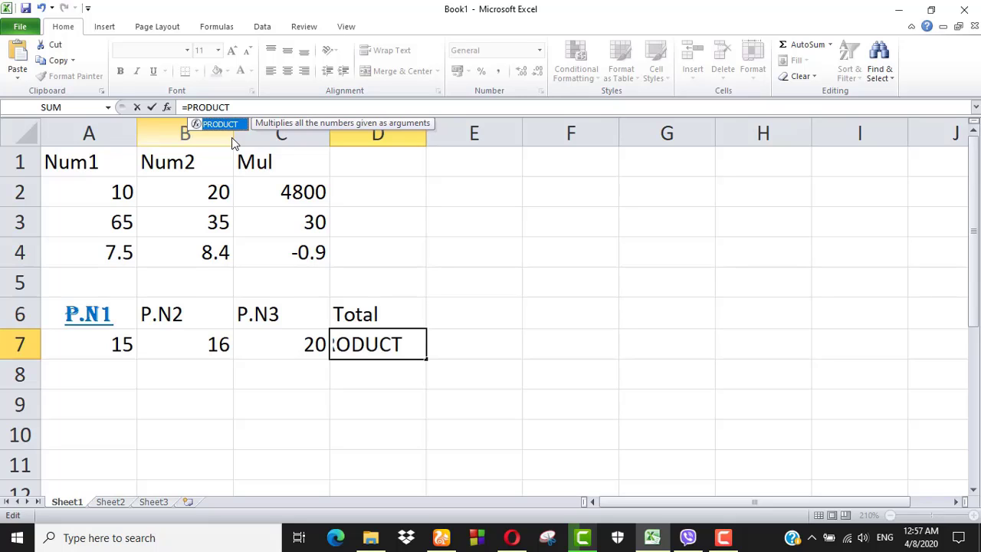
type("(")
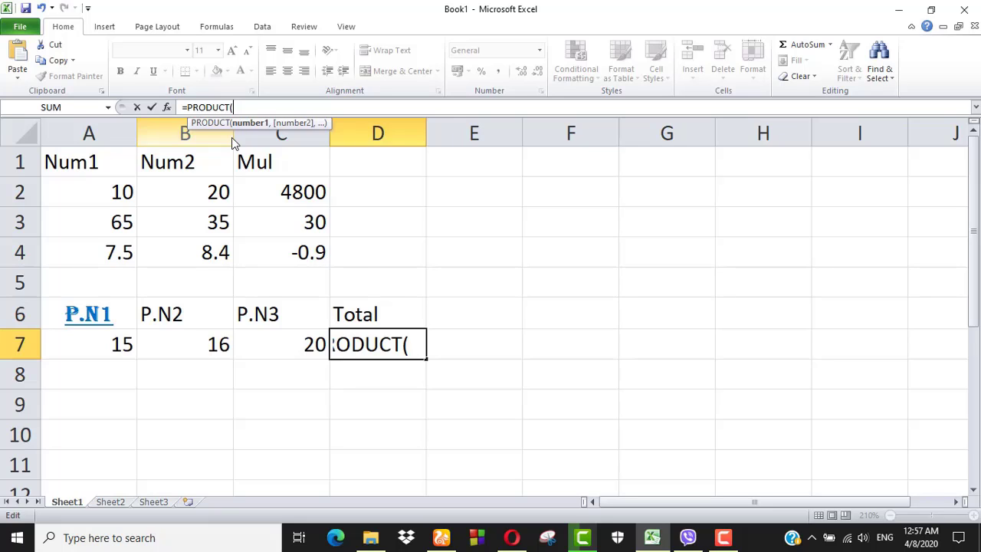
type("A")
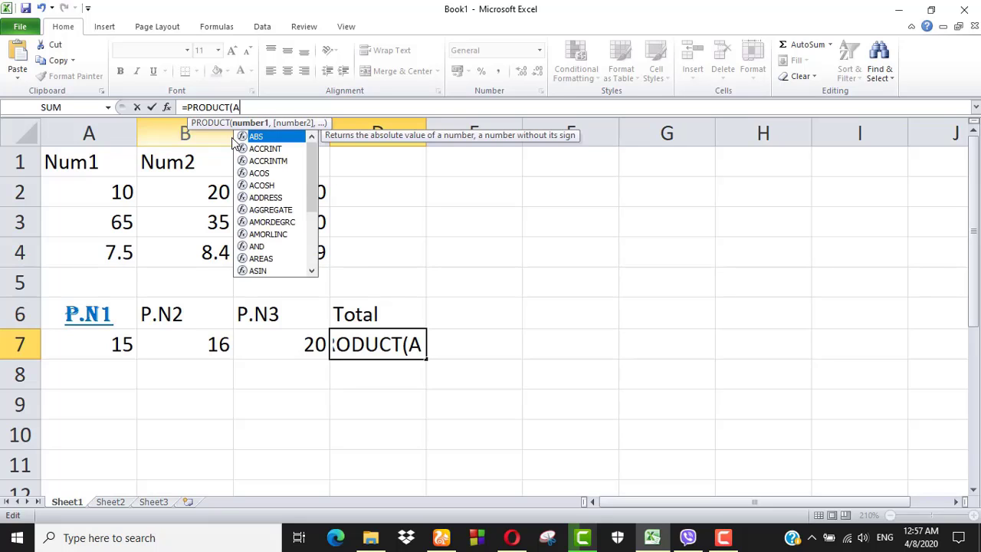
type("7")
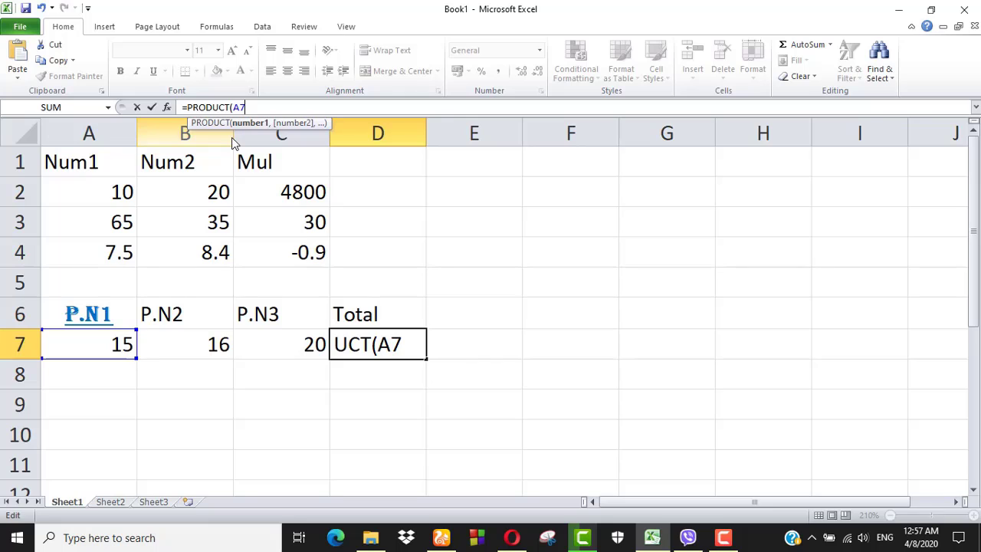
type(",")
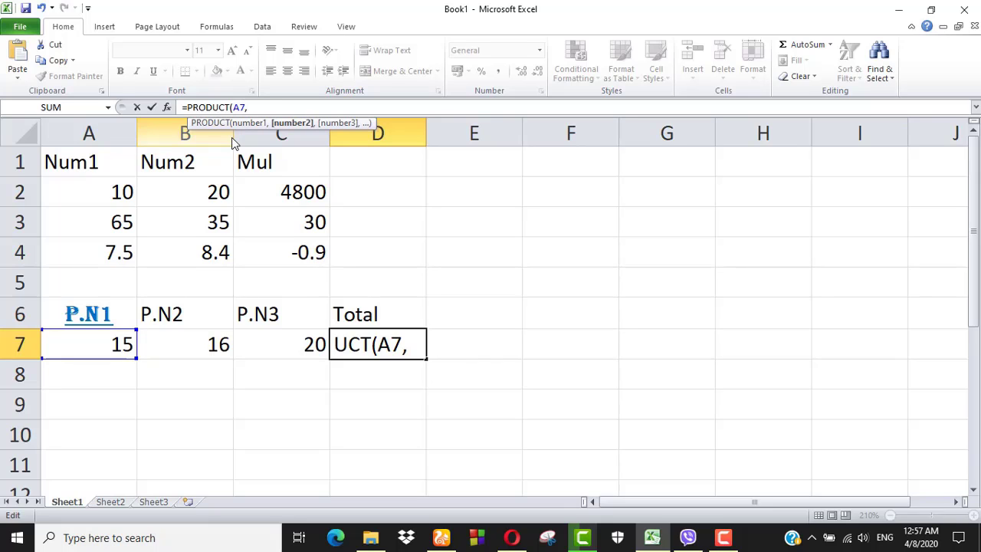
type("B")
type("7,")
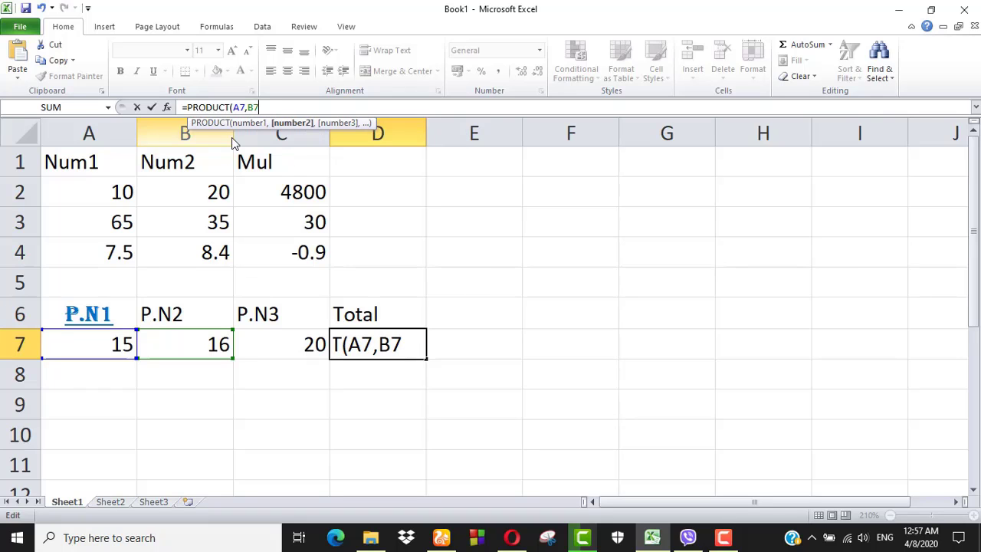
type("C")
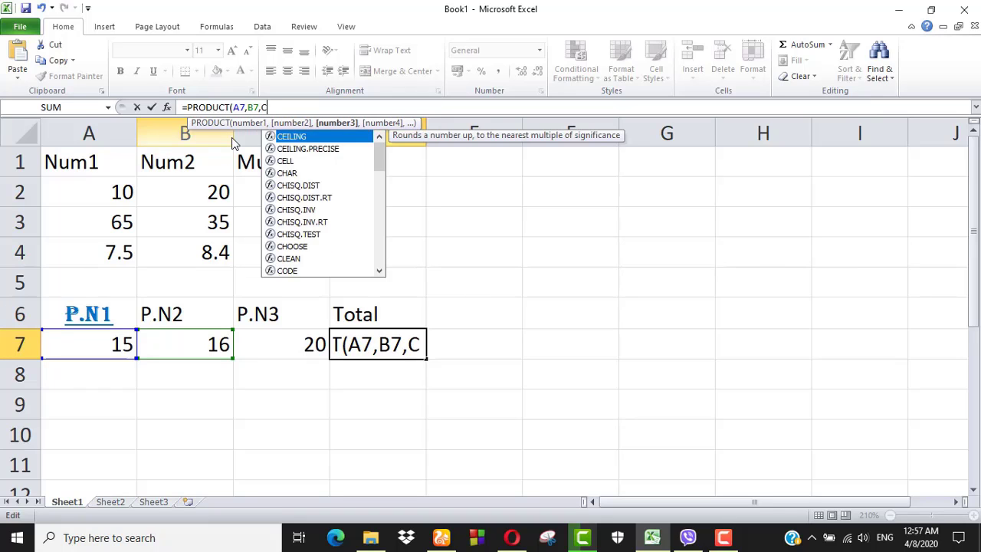
type("7")
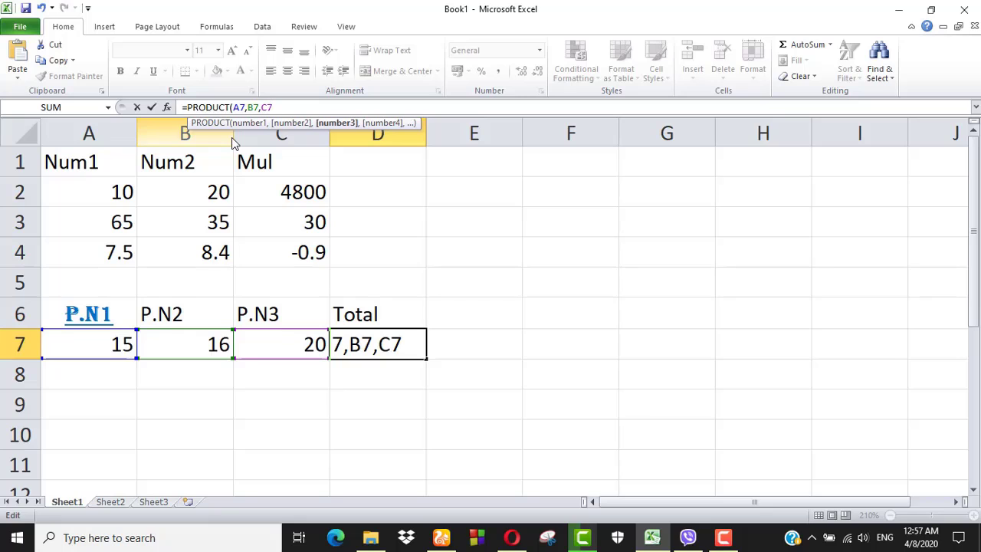
type(")")
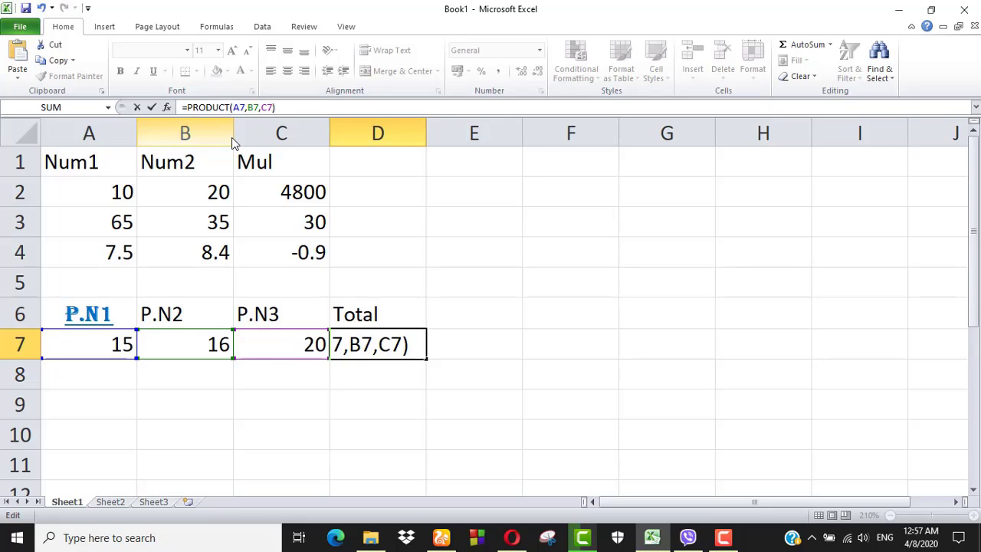
key("Return")
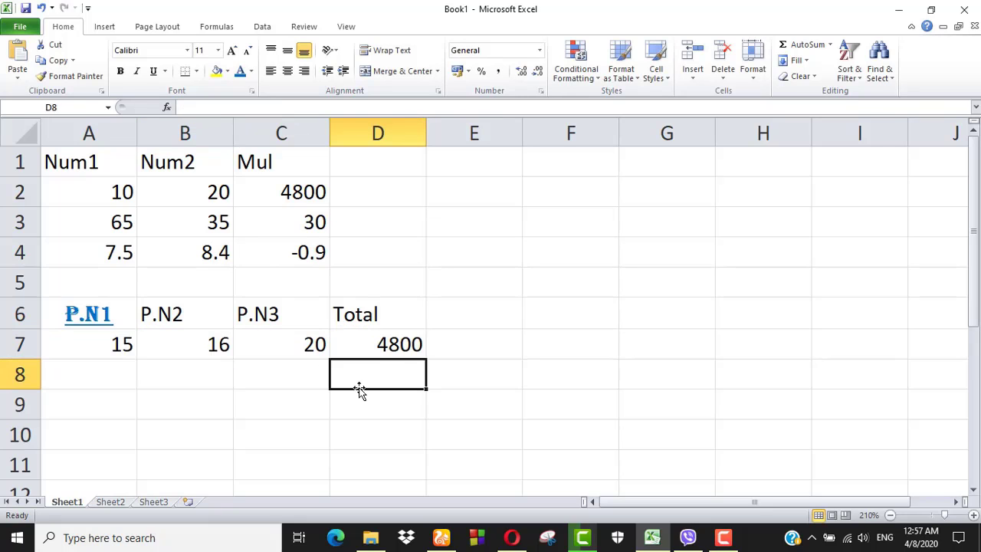
Change the formula under Mul in cell C2 to the two-cell multiplication =A2*B2
left_click(381, 349)
left_click(269, 192)
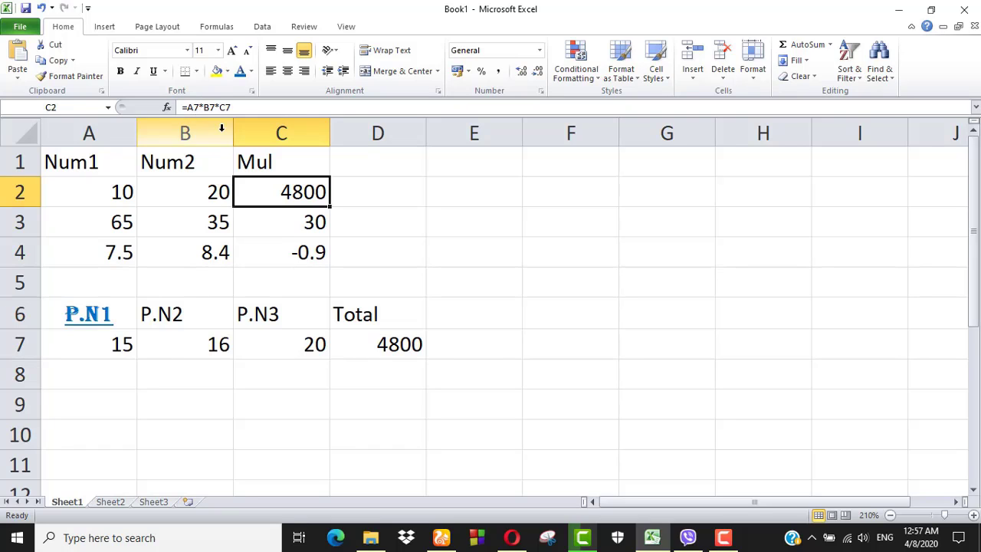
left_click(201, 107)
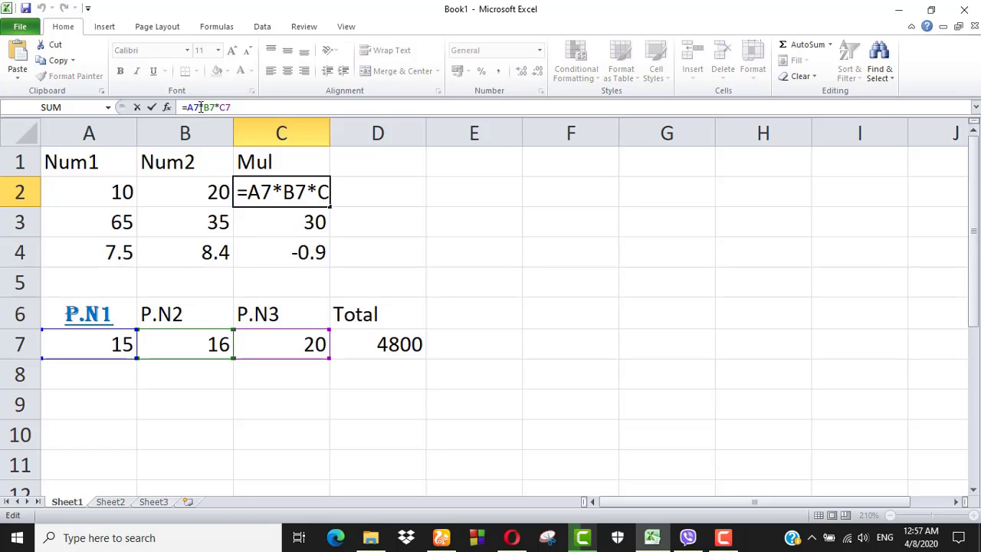
key("BackSpace")
type("2")
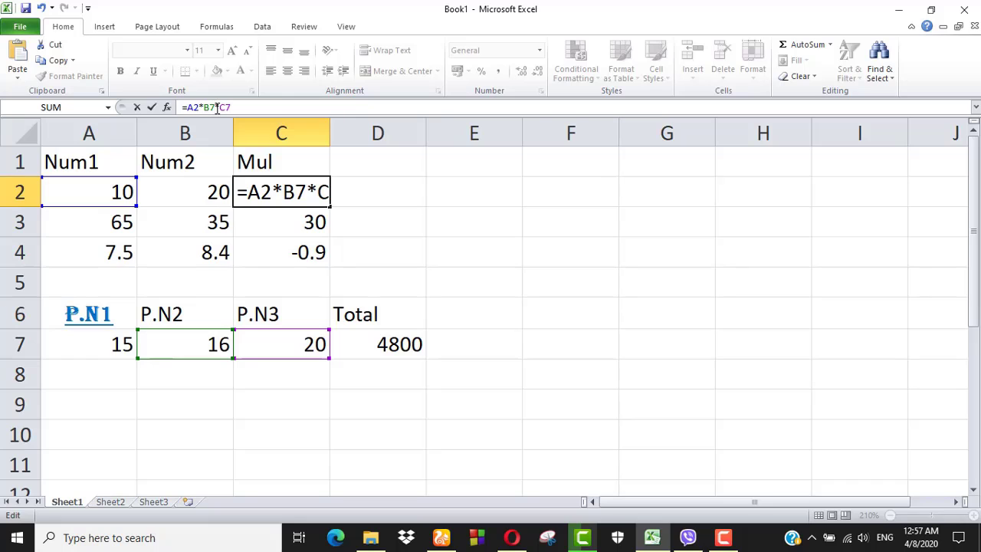
left_click(217, 107)
key("BackSpace")
type("2")
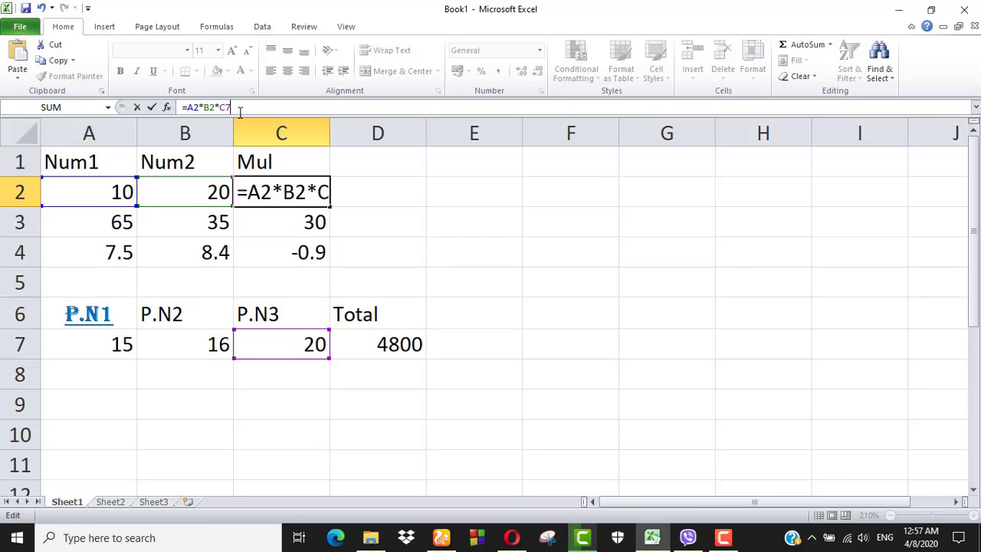
key("BackSpace")
key("BackSpace")
key("BackSpace")
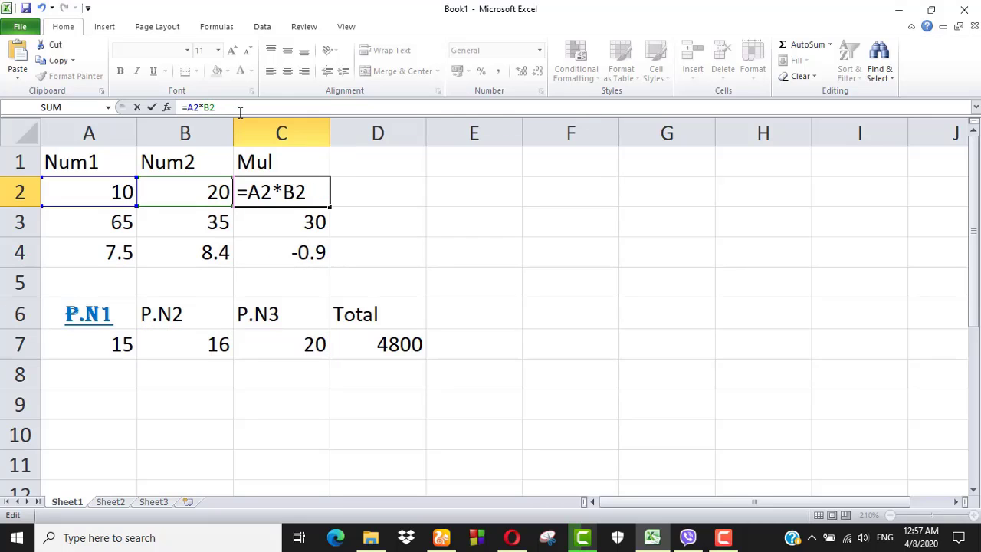
key("Return")
Replace the formula under Mul in cell C2 with the PRODUCT function =PRODUCT(A2,B2)
left_click(293, 191)
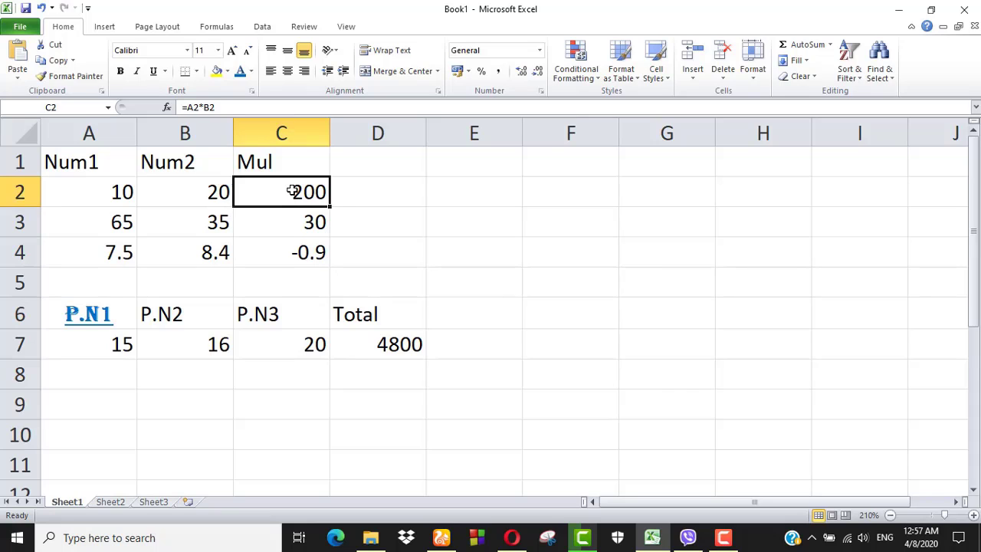
left_click(215, 106)
key("BackSpace")
key("BackSpace")
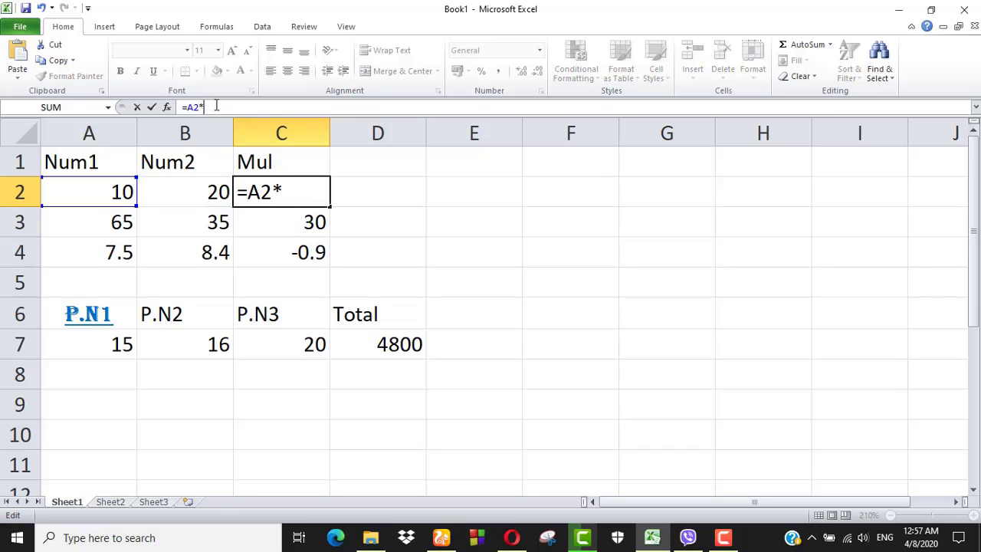
key("BackSpace")
key("BackSpace")
key("BackSpace")
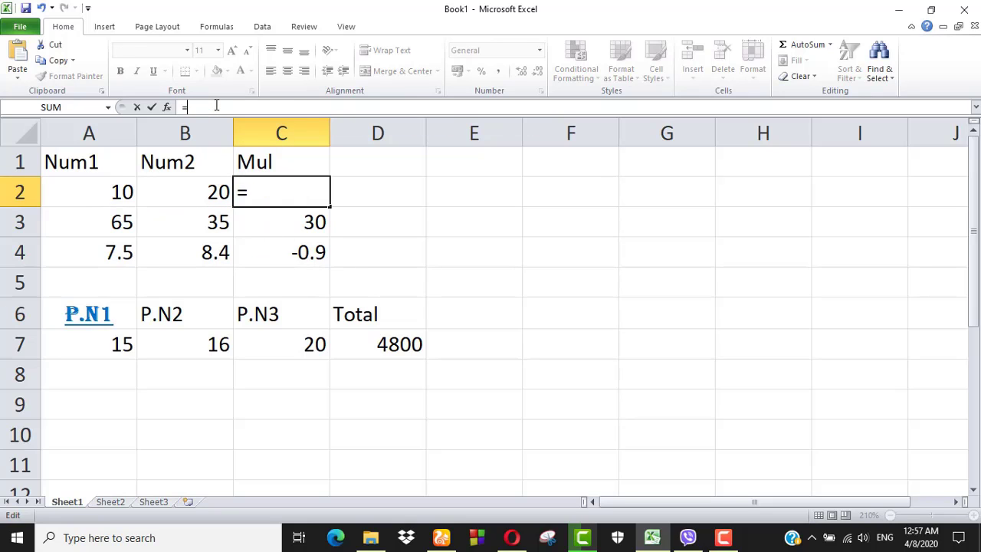
type("P")
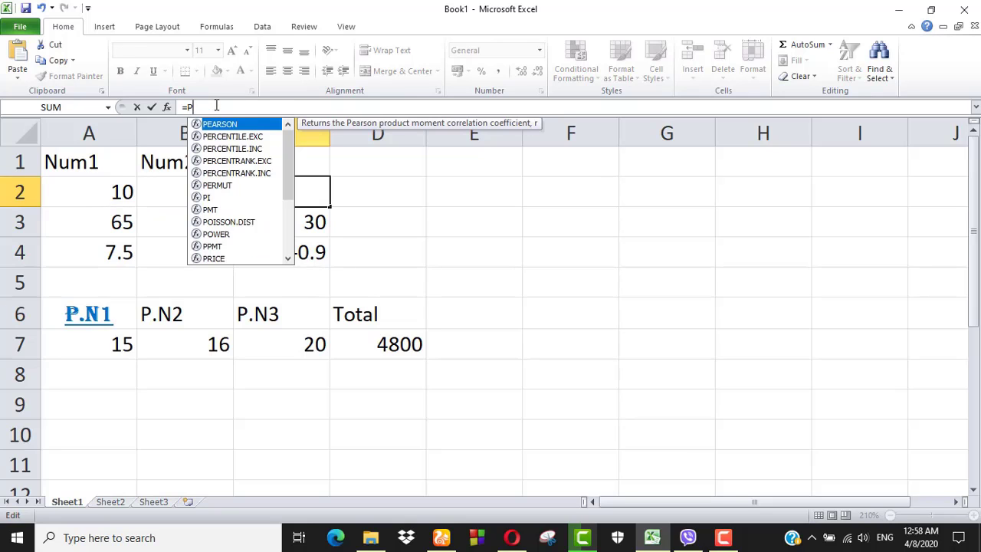
type("RO")
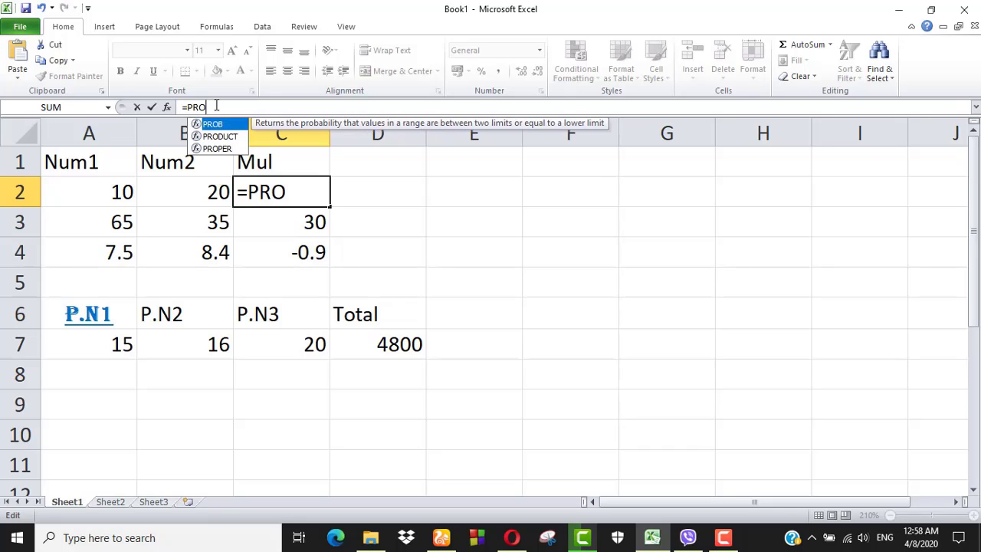
type("DUC")
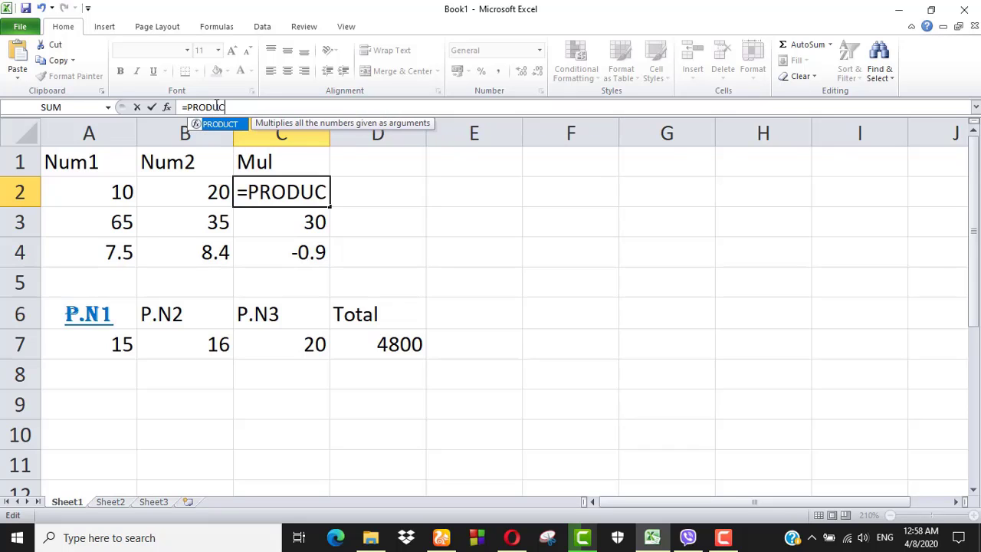
type("T")
type("(")
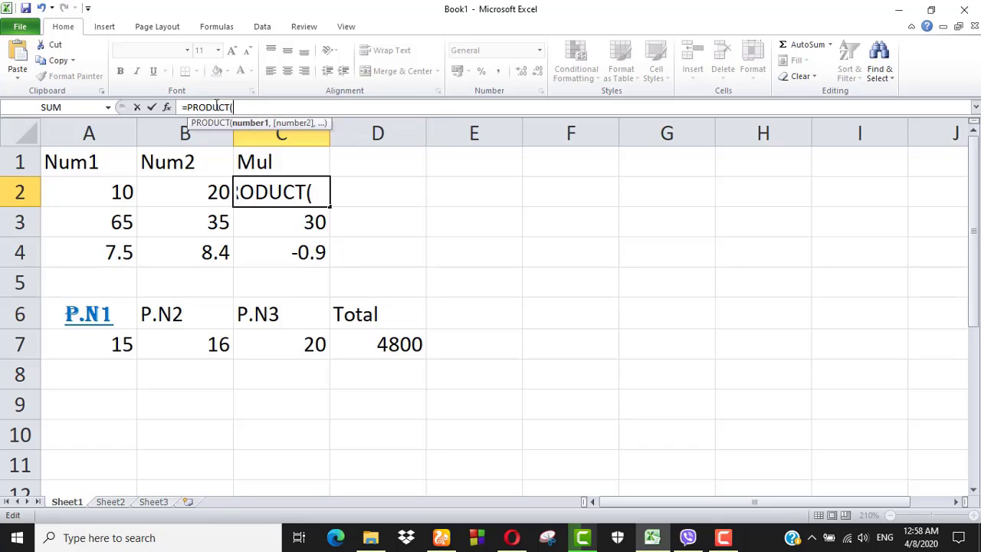
type("A")
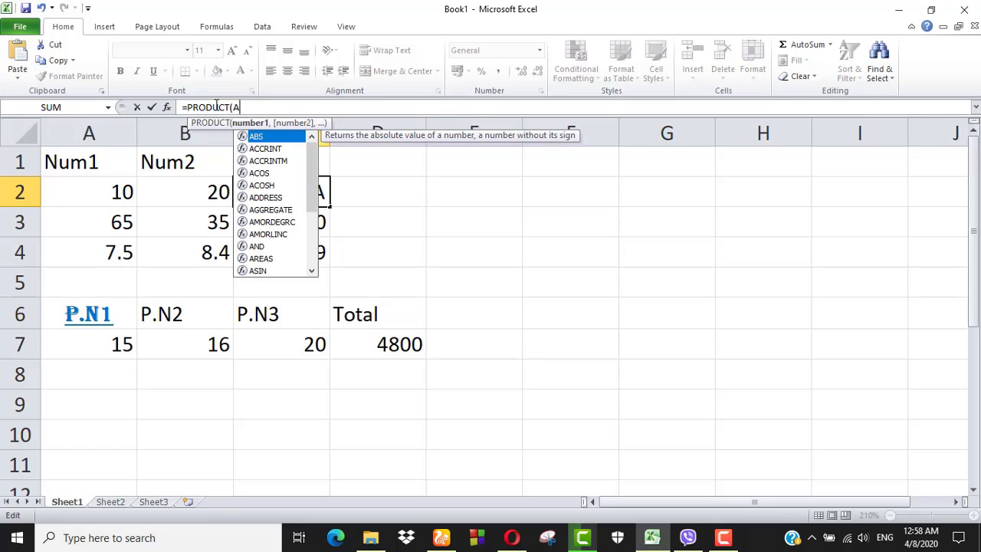
type("2")
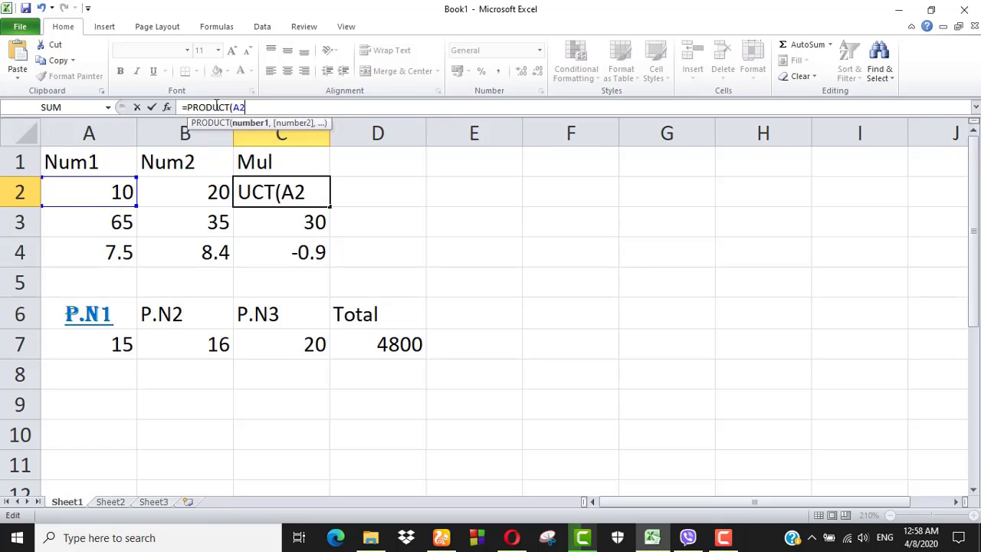
type(",B2")
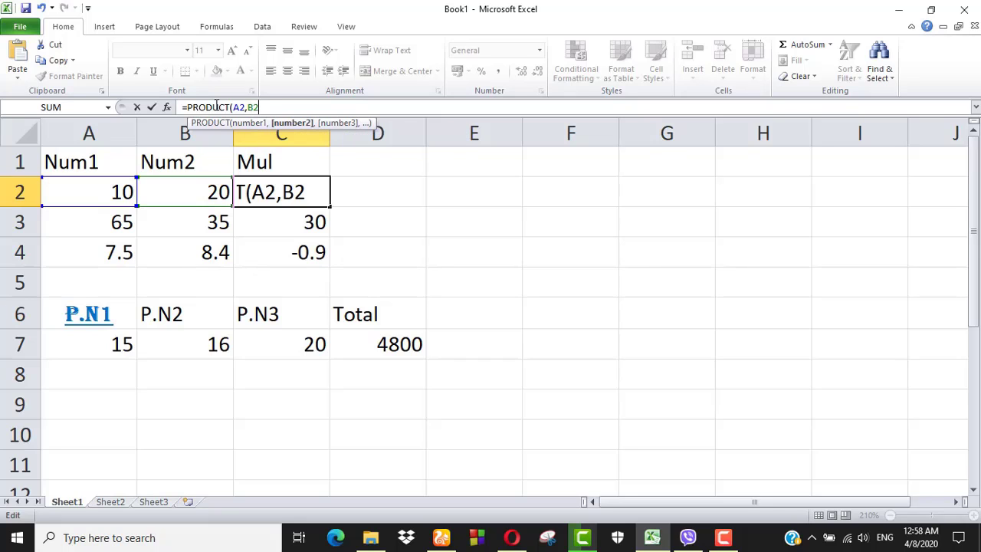
type(")")
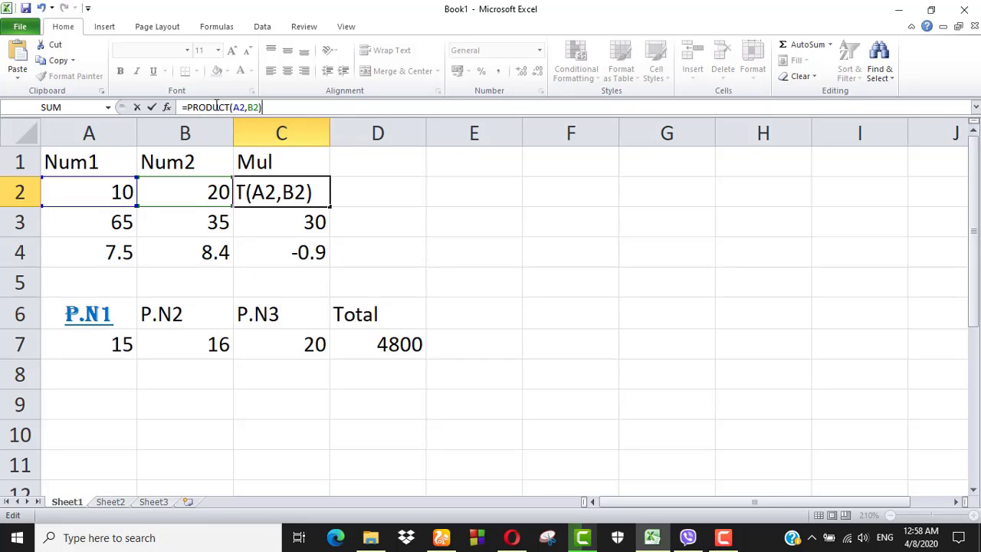
key("Return")
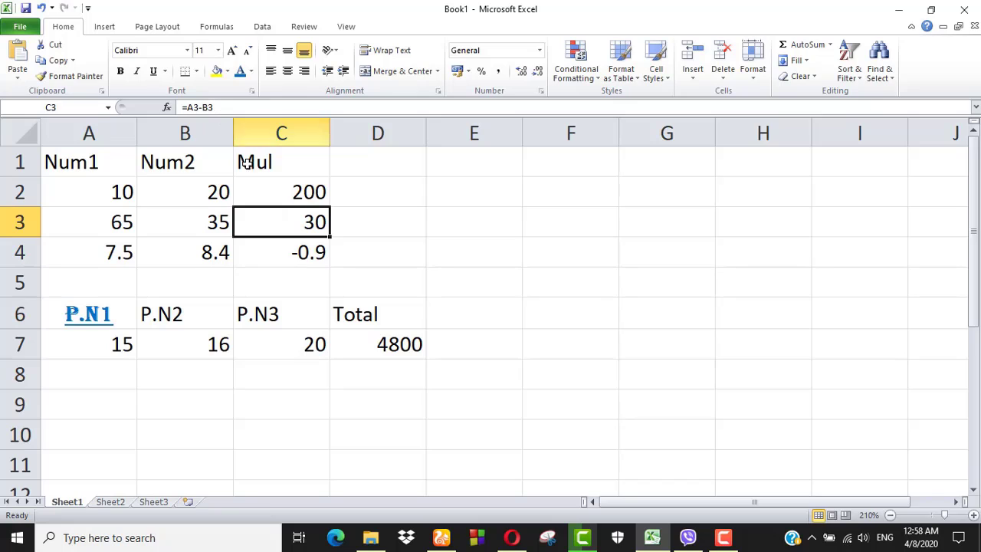
Set the Num1 value in cell A2 to 5 and check the product in cell C2
left_click(129, 193)
double_click(128, 192)
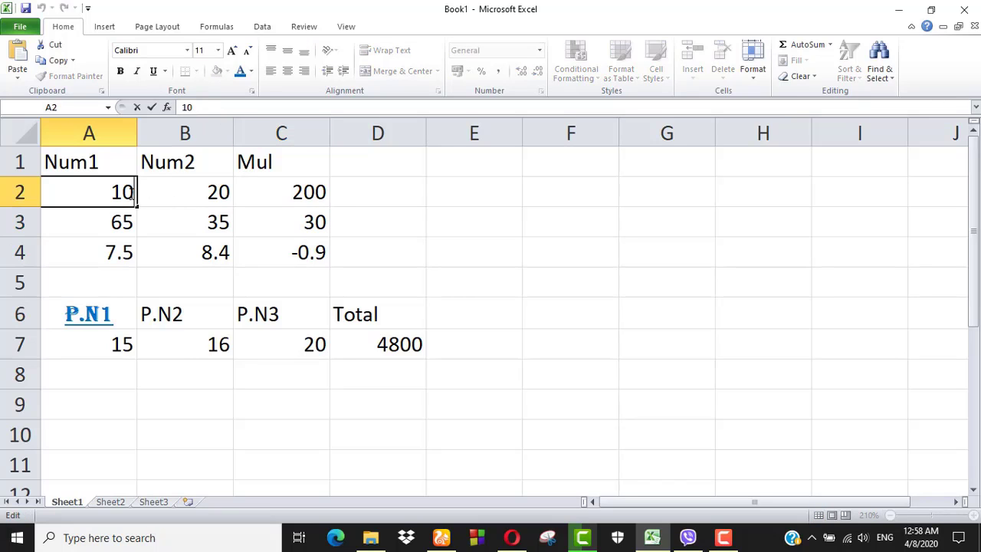
key("BackSpace")
key("BackSpace")
type("5")
left_click(301, 191)
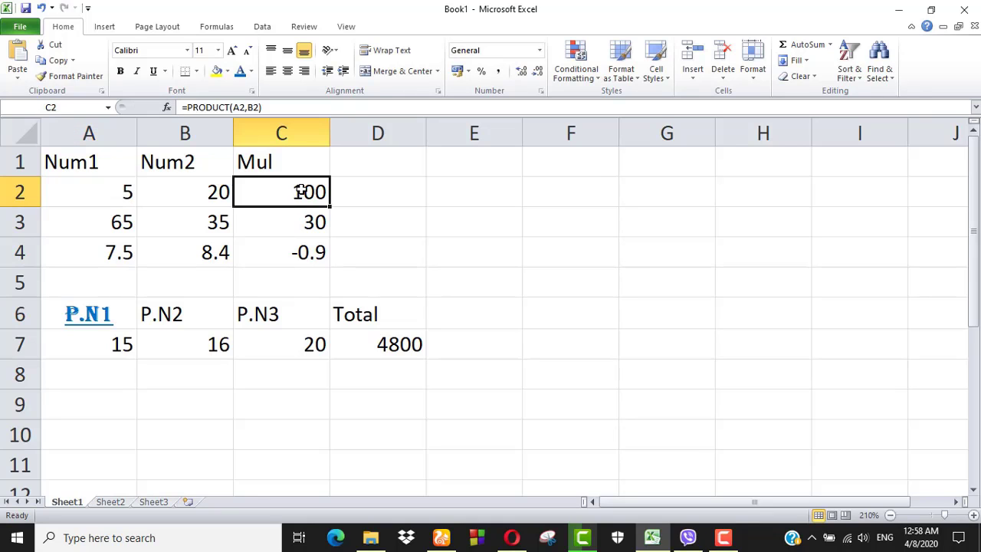
key("Down")
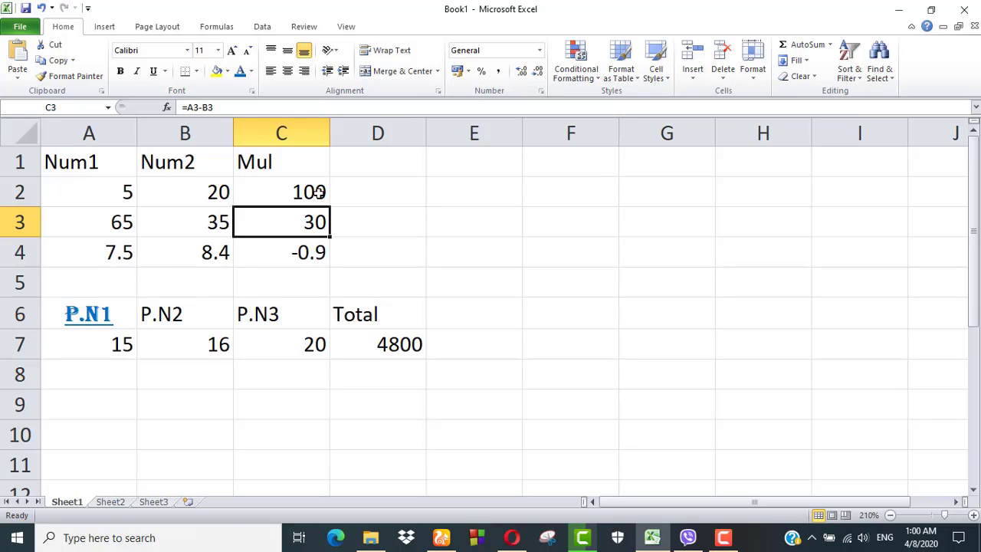
Change the formula under Total in cell D7 to use a cell range, =PRODUCT(A7:C7)
left_click(375, 346)
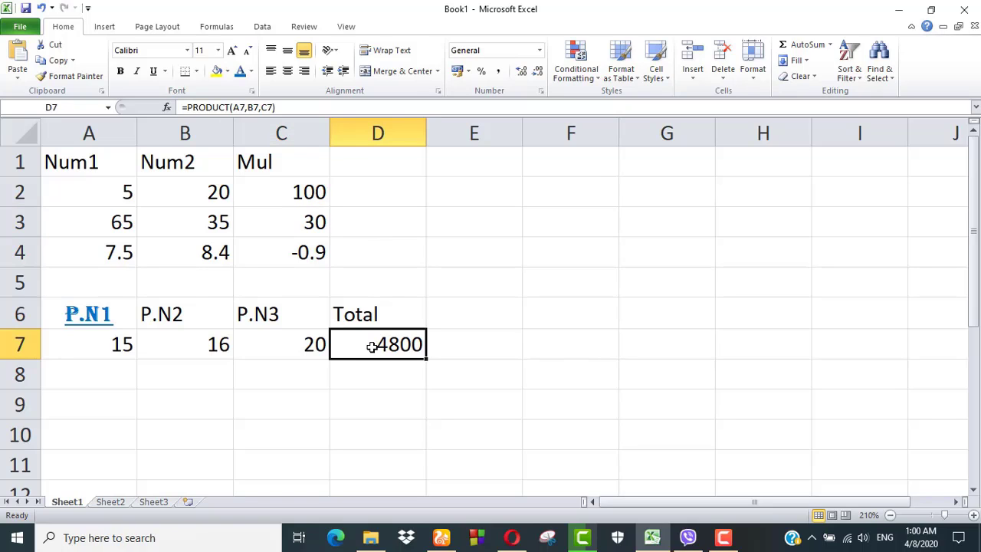
left_click(262, 108)
key("BackSpace")
key("BackSpace")
key("BackSpace")
key("BackSpace")
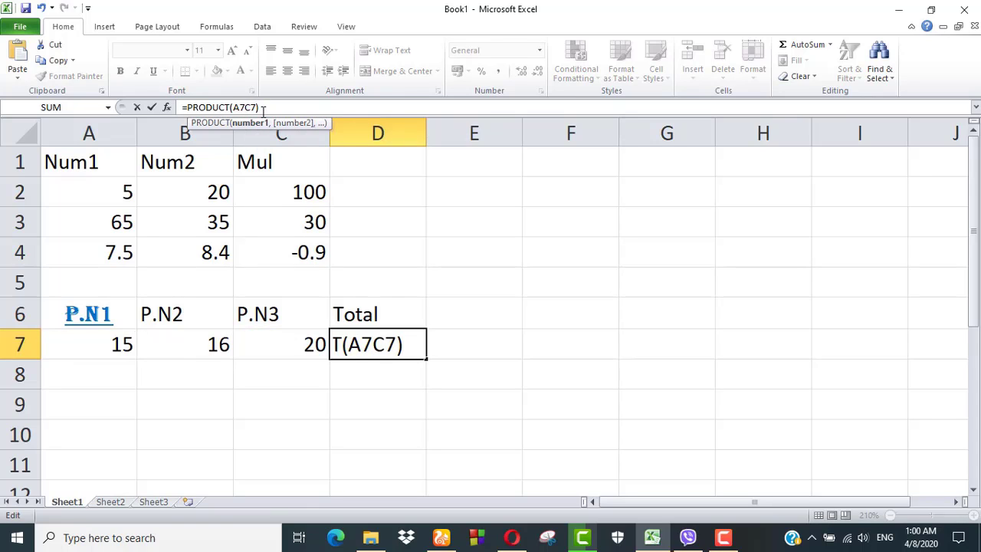
type(":")
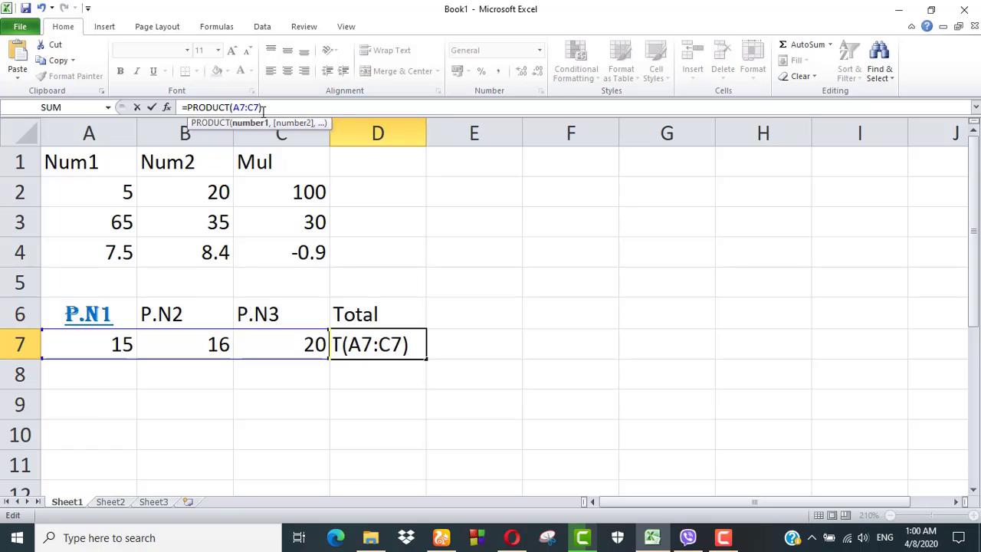
key("Return")
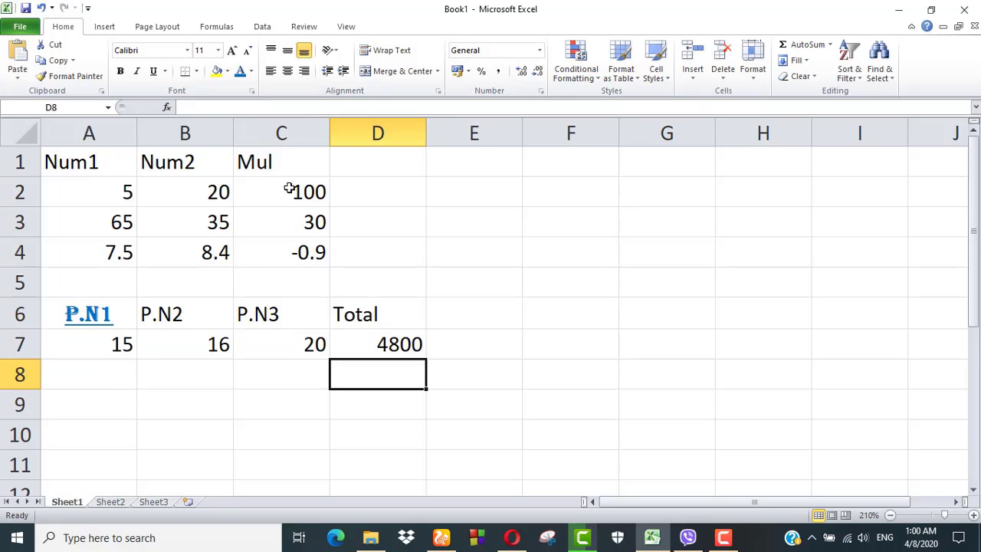
Set the values in row 7 to 5 for P.N1, 6 for P.N2 and 2 for P.N3, and select the Total cell
double_click(123, 344)
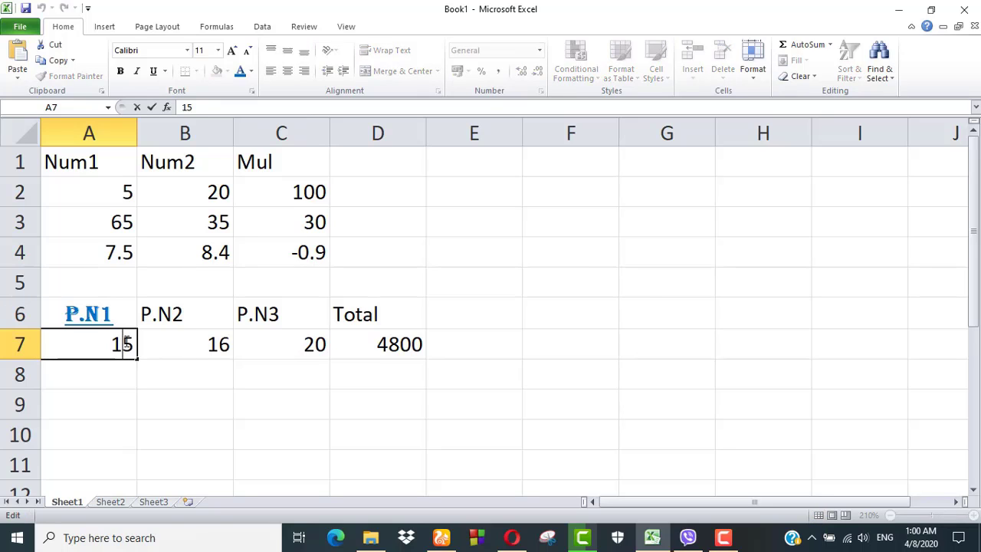
key("BackSpace")
left_click(220, 346)
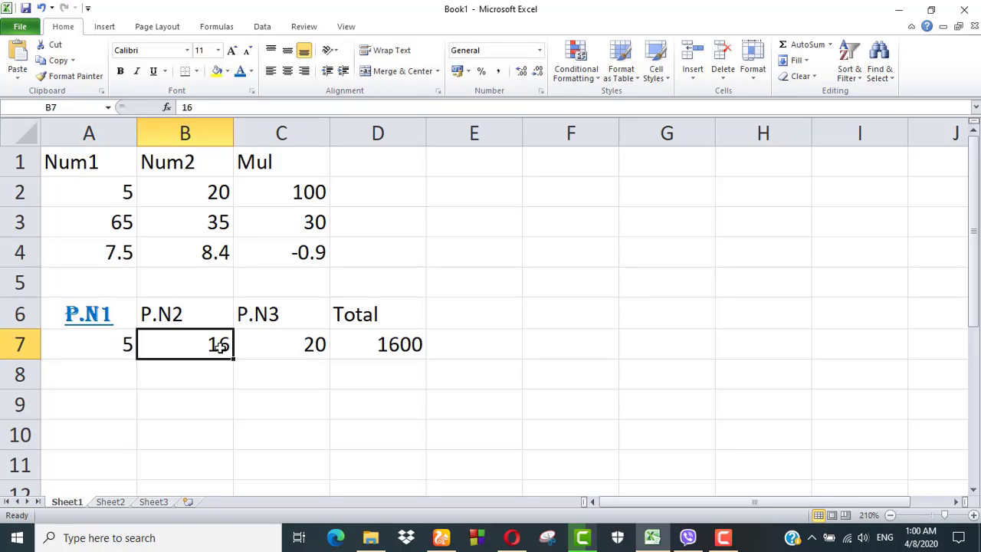
double_click(221, 346)
key("BackSpace")
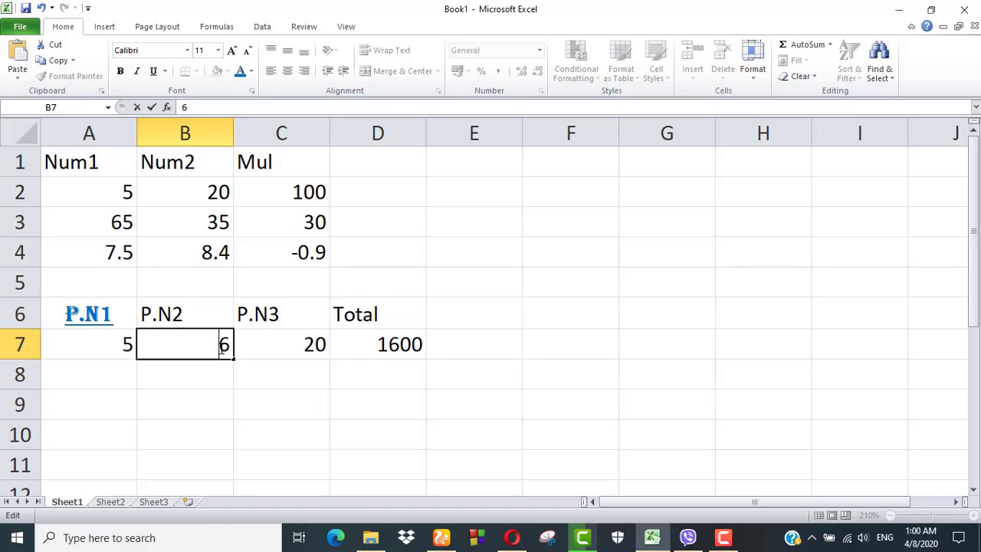
double_click(320, 344)
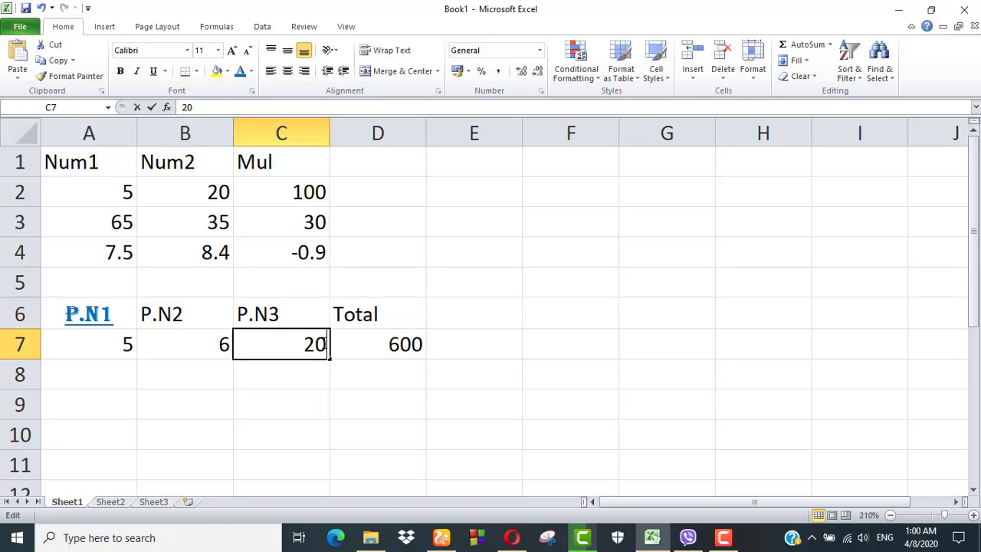
key("BackSpace")
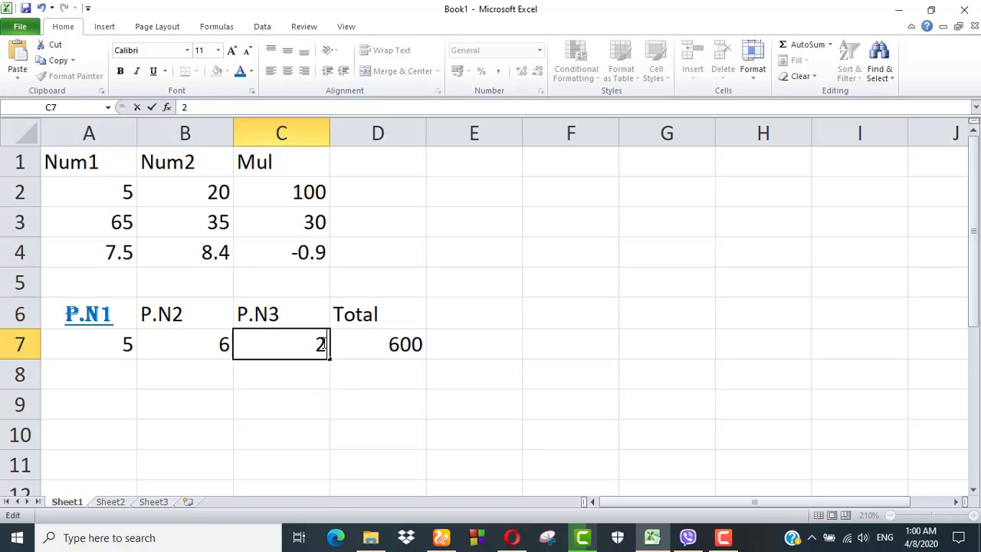
left_click(382, 344)
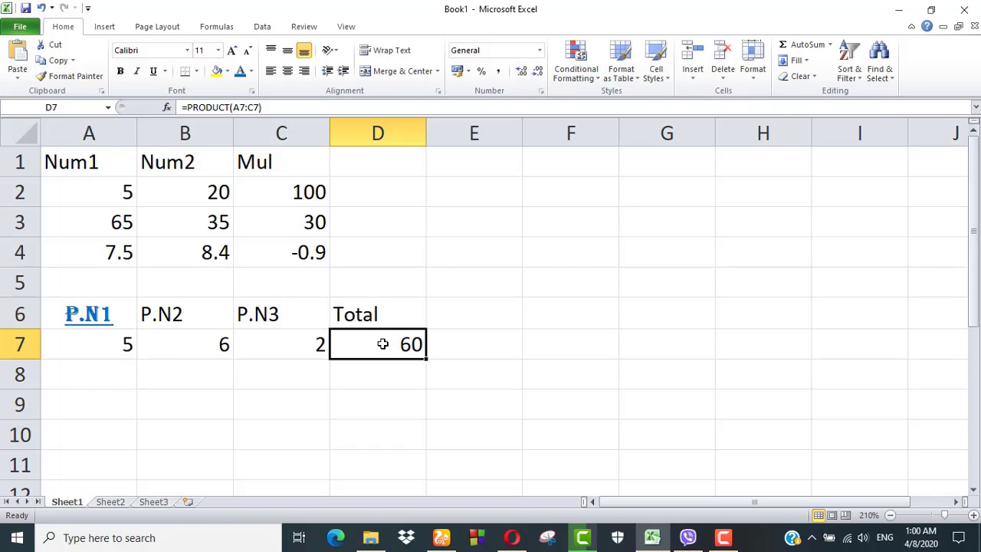